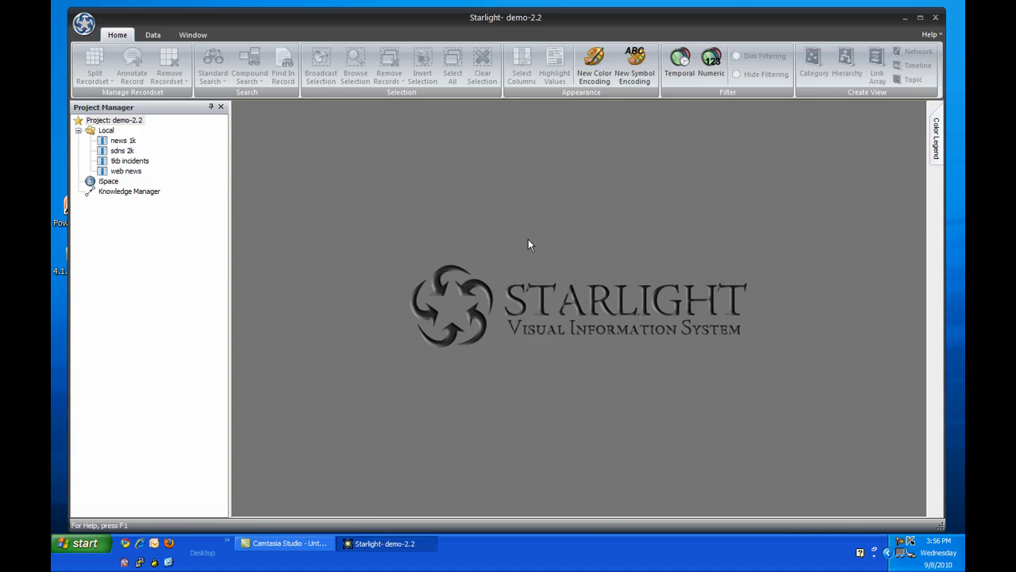
# Import piracy records with the ASAM Query, using ltte as the description and no date limits.
pyautogui.click(152, 34)
pyautogui.click(565, 64)
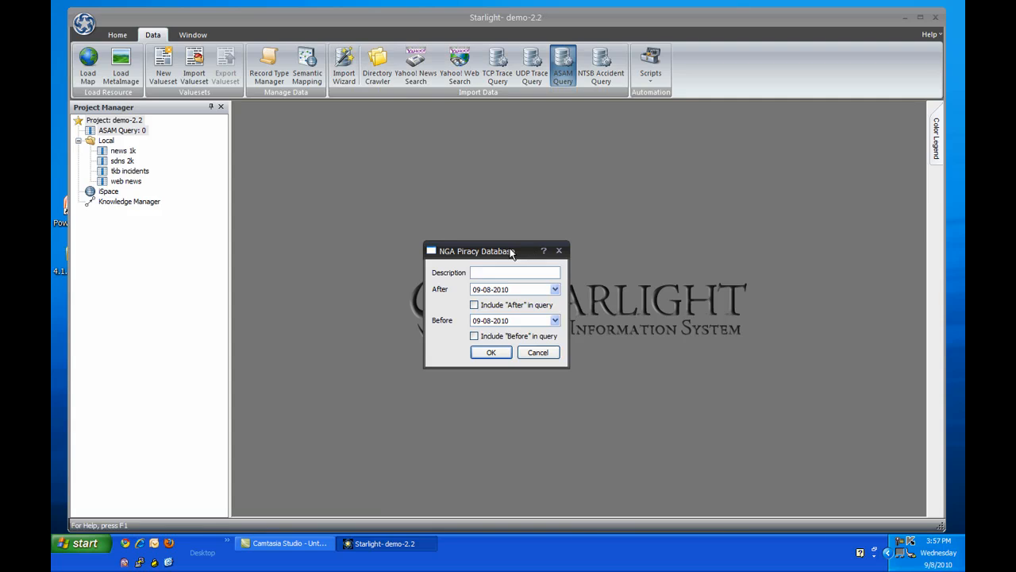
pyautogui.write('ltte')
pyautogui.click(487, 353)
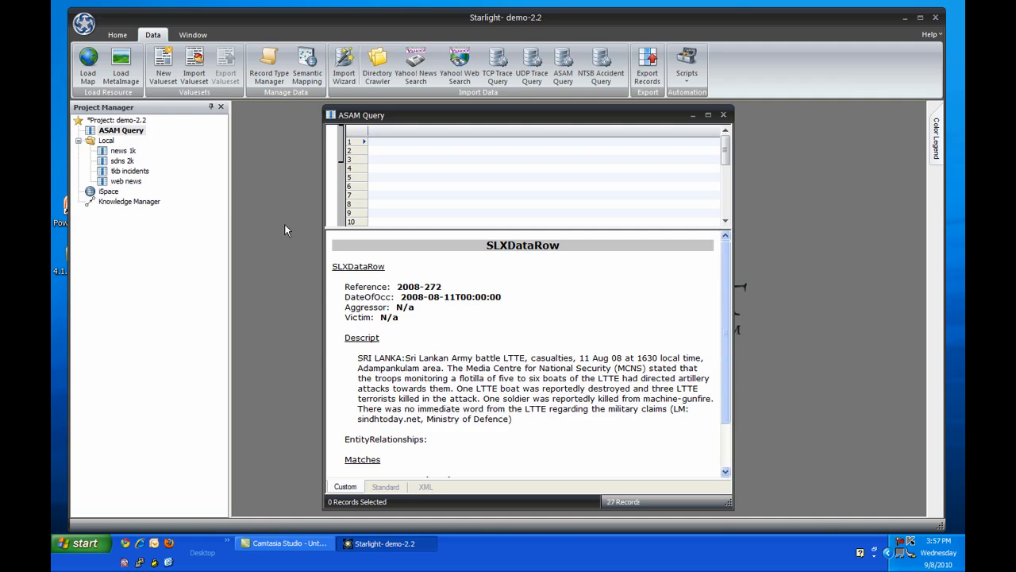
# Add the ASAM Query recordset to the Knowledge Manager and enlarge the network window.
pyautogui.moveTo(109, 191); pyautogui.dragTo(144, 198)
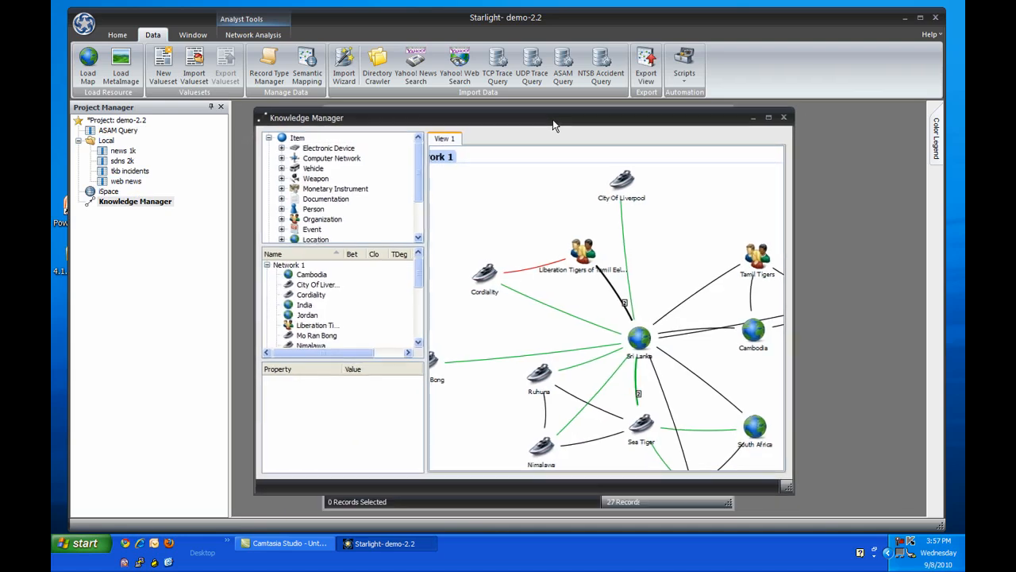
pyautogui.moveTo(784, 489); pyautogui.dragTo(915, 505)
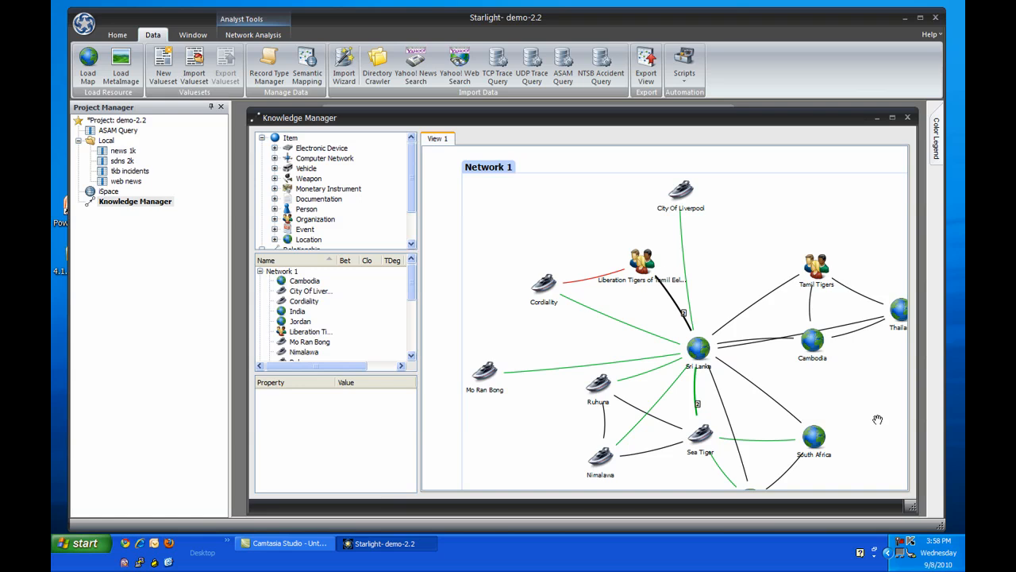
# Group the Liberation Tigers of Tamil Eelam and Tamil Tigers organizations into one object in Network 1.
pyautogui.click(642, 260)
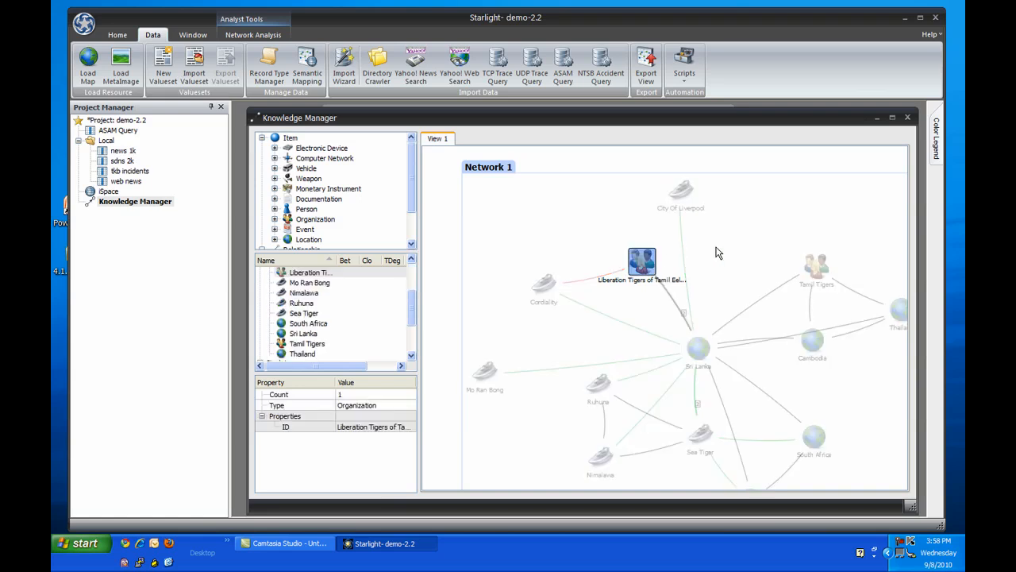
pyautogui.keyDown('ctrl'); pyautogui.click(817, 264); pyautogui.keyUp('ctrl')
pyautogui.scroll(1, 418, 92)
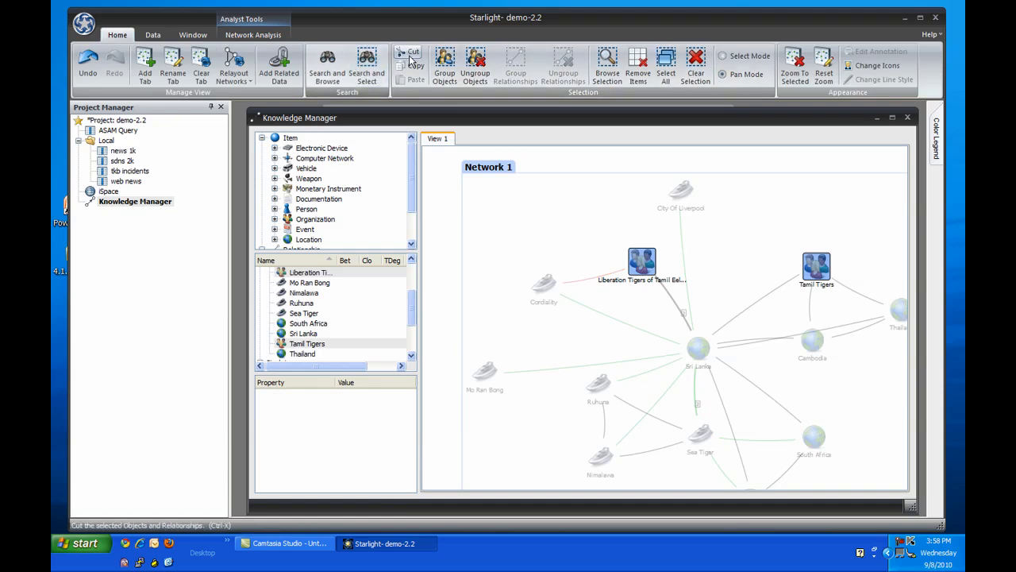
pyautogui.click(453, 67)
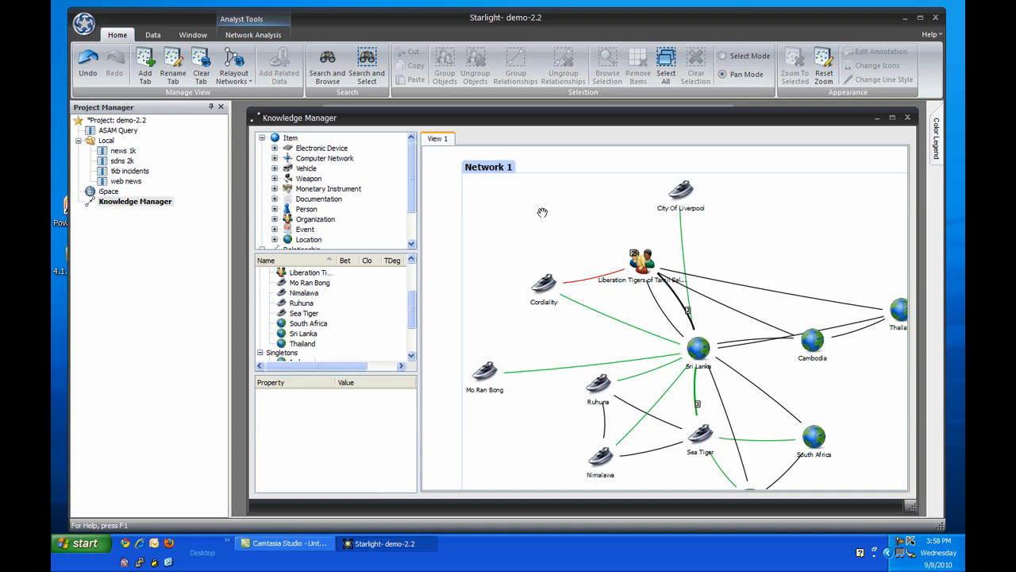
# View the Cordiality vessel's source record, and delete everything in Network 1 except Cordiality, Liberation Tigers of Tamil Eelam and Sri Lanka.
pyautogui.doubleClick(544, 286)
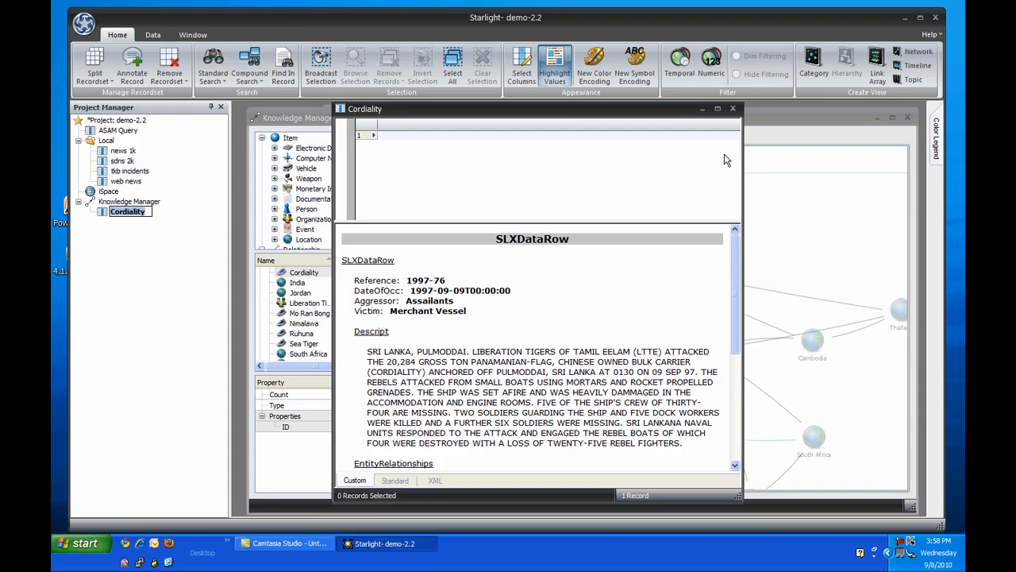
pyautogui.click(733, 110)
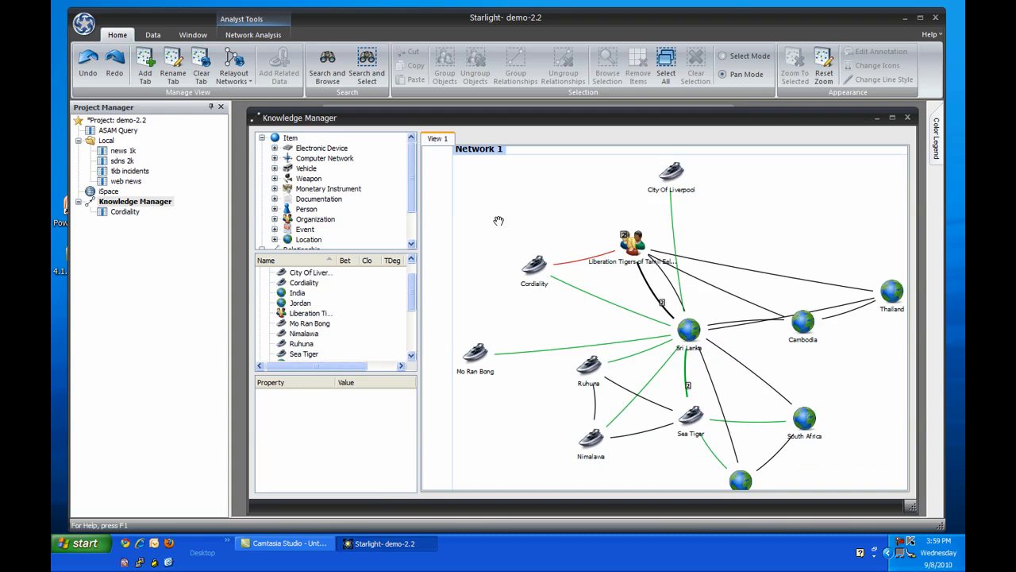
pyautogui.moveTo(498, 221); pyautogui.dragTo(921, 497)
pyautogui.press('Delete')
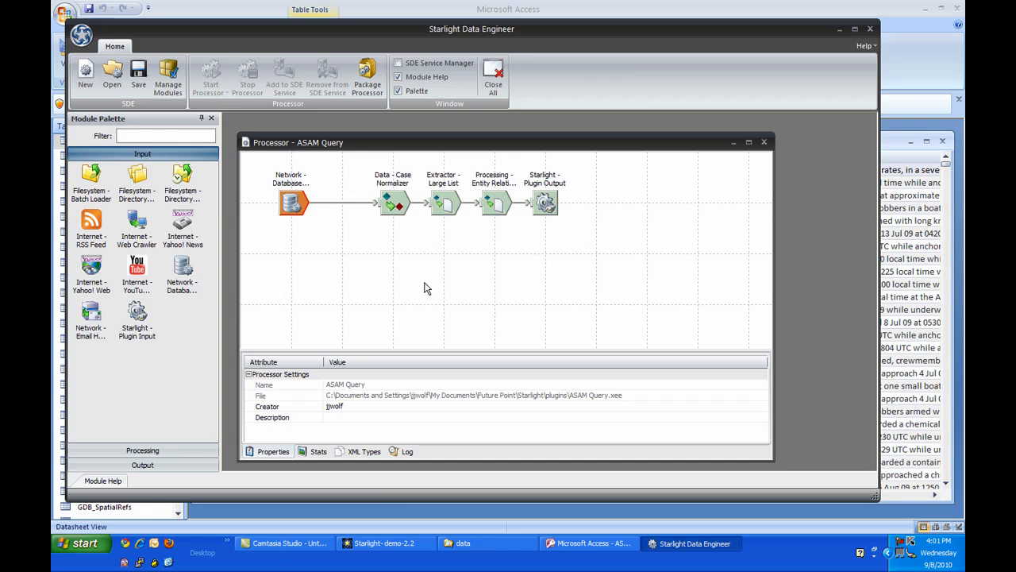
# In Starlight Data Engineer, inspect the properties of the ASAM Query processor's Plugin Output, Database Connector and Large List extractor modules.
pyautogui.click(547, 205)
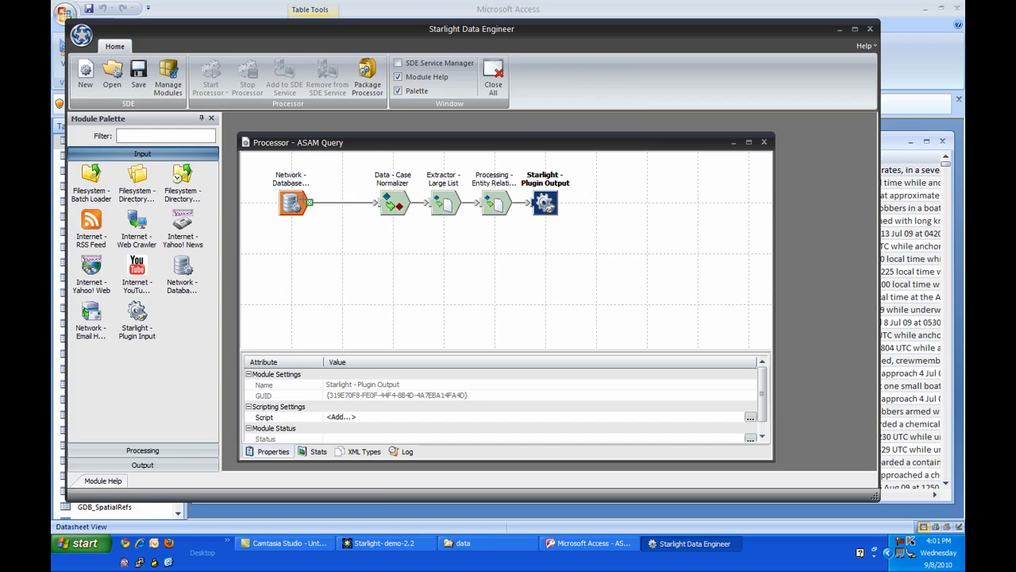
pyautogui.click(294, 204)
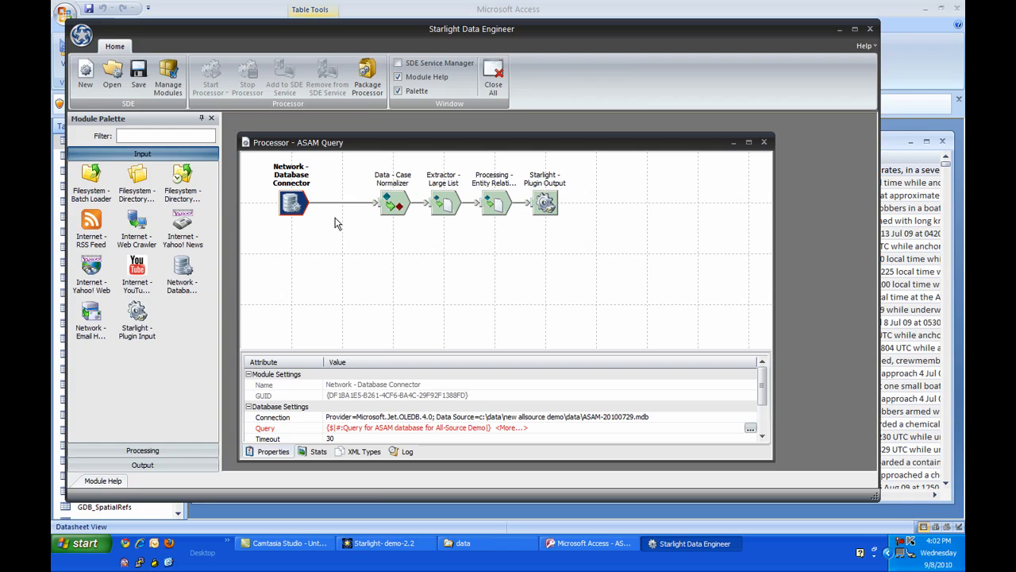
pyautogui.click(443, 205)
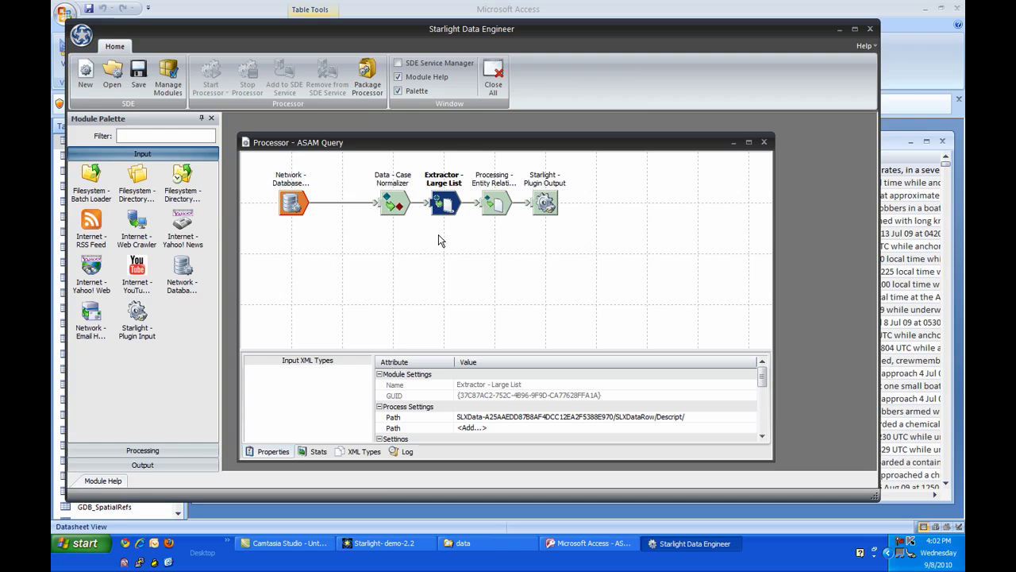
pyautogui.click(293, 203)
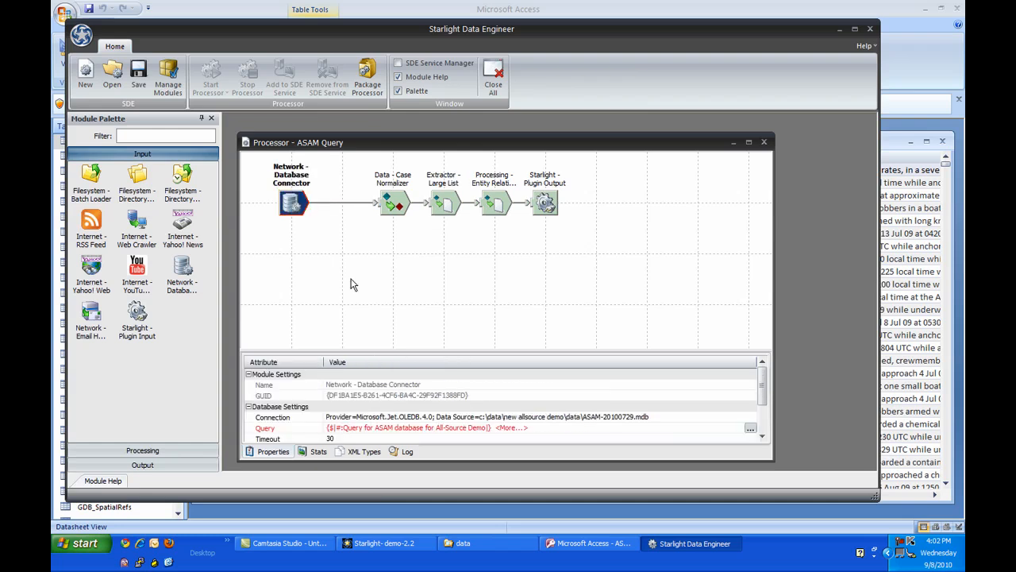
# Review the Database Connector's query text and its NGA Piracy Database search form without changing either.
pyautogui.doubleClick(435, 427)
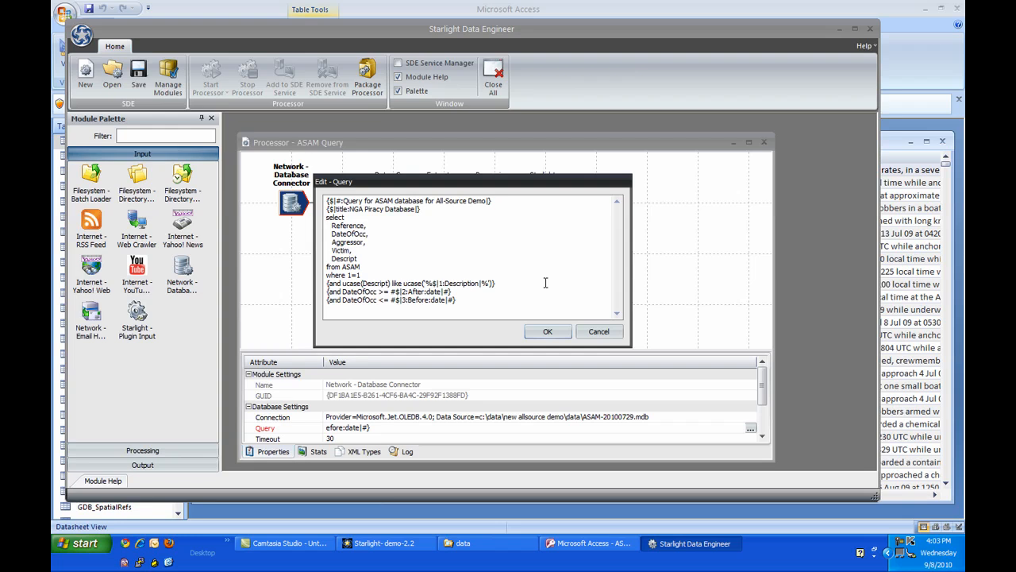
pyautogui.click(591, 335)
pyautogui.doubleClick(293, 205)
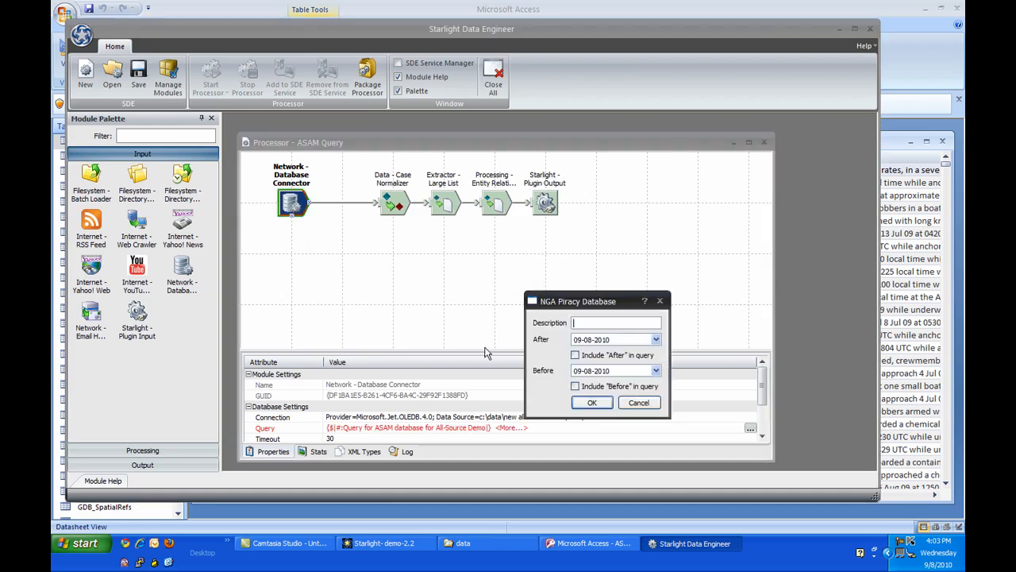
pyautogui.click(635, 403)
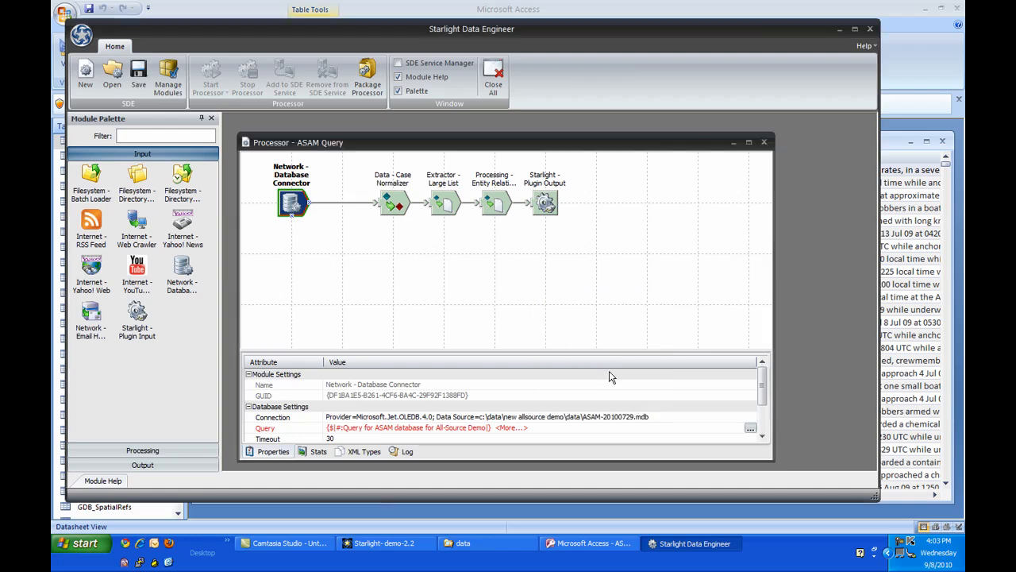
# Examine the Entity Relationship Detector's output XML types and the SLXDataRow record type definition, enlarging the details area.
pyautogui.click(363, 451)
pyautogui.click(494, 203)
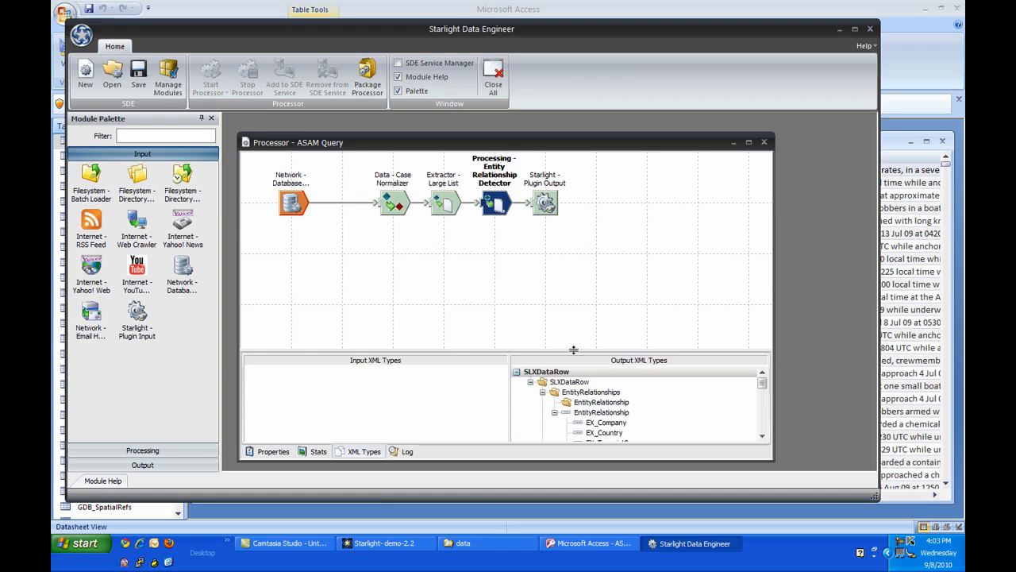
pyautogui.moveTo(566, 351); pyautogui.dragTo(576, 256)
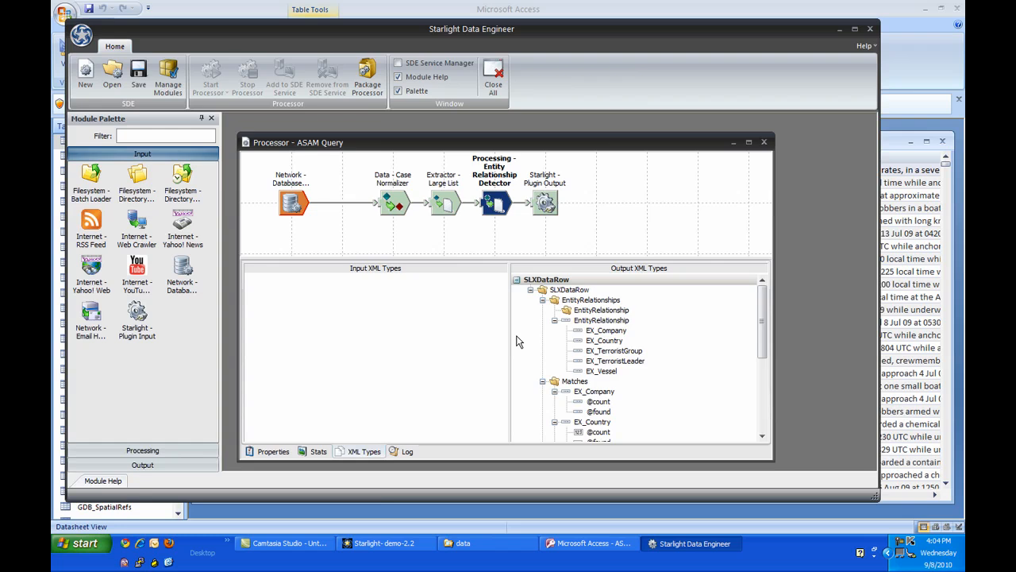
pyautogui.rightClick(547, 279)
pyautogui.click(602, 347)
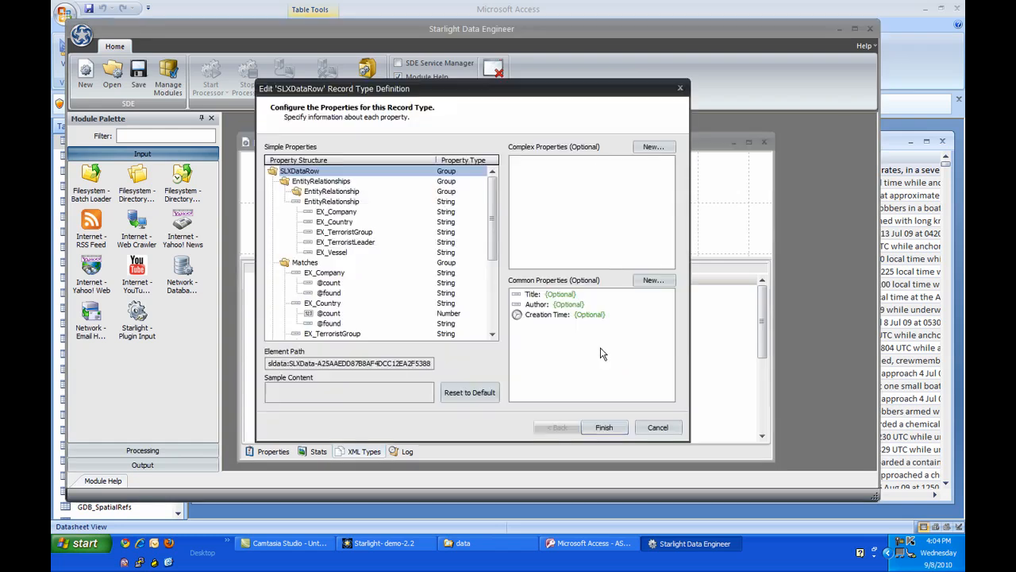
pyautogui.click(605, 428)
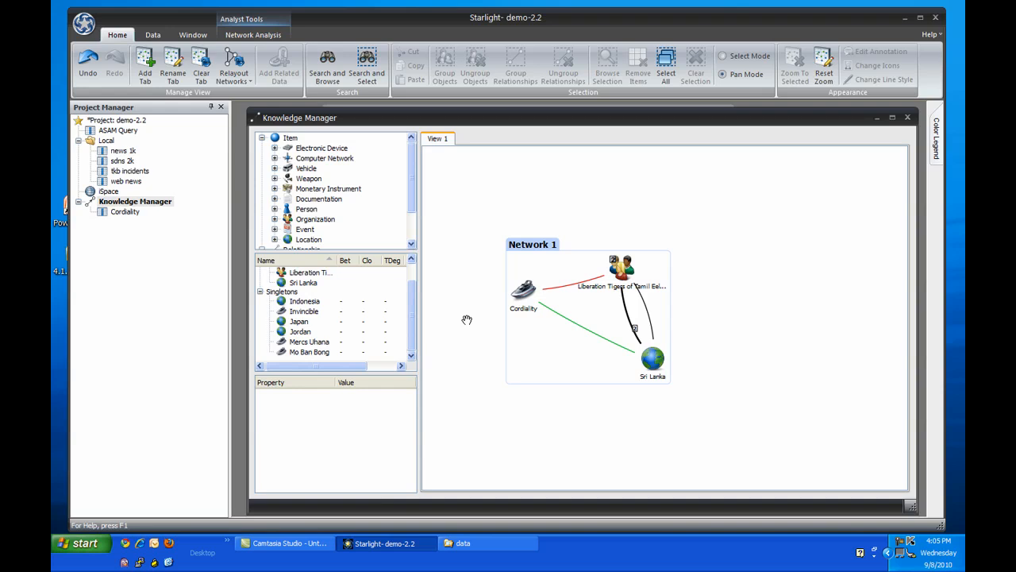
# Search the tkb incidents recordset for incidentOrg "liberation tigers of tamil eelam (ltte)", narrowing the value list with the filter liberation*.
pyautogui.doubleClick(123, 171)
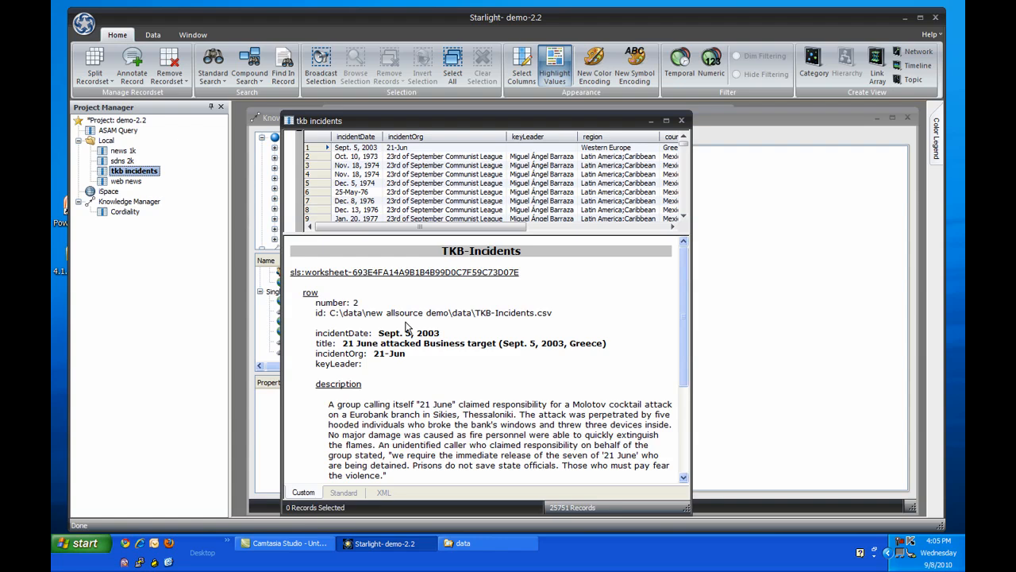
pyautogui.click(213, 77)
pyautogui.click(231, 96)
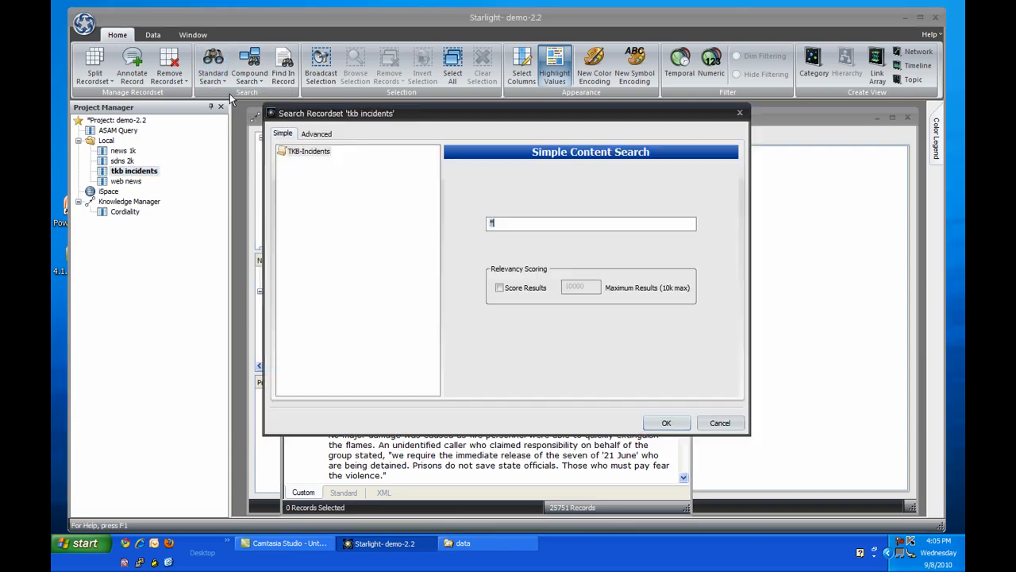
pyautogui.click(317, 135)
pyautogui.click(334, 284)
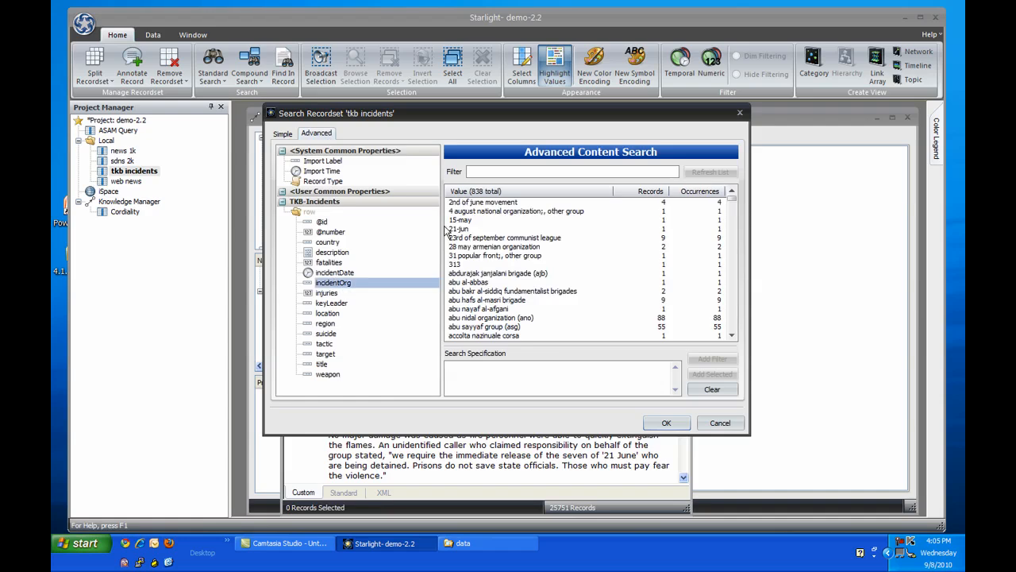
pyautogui.click(479, 170)
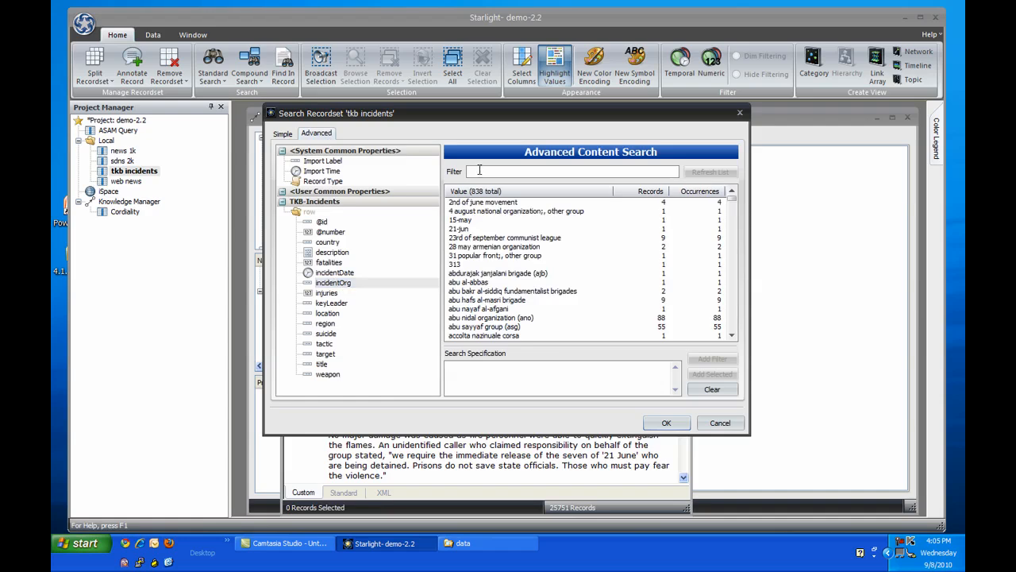
pyautogui.write('liberation*')
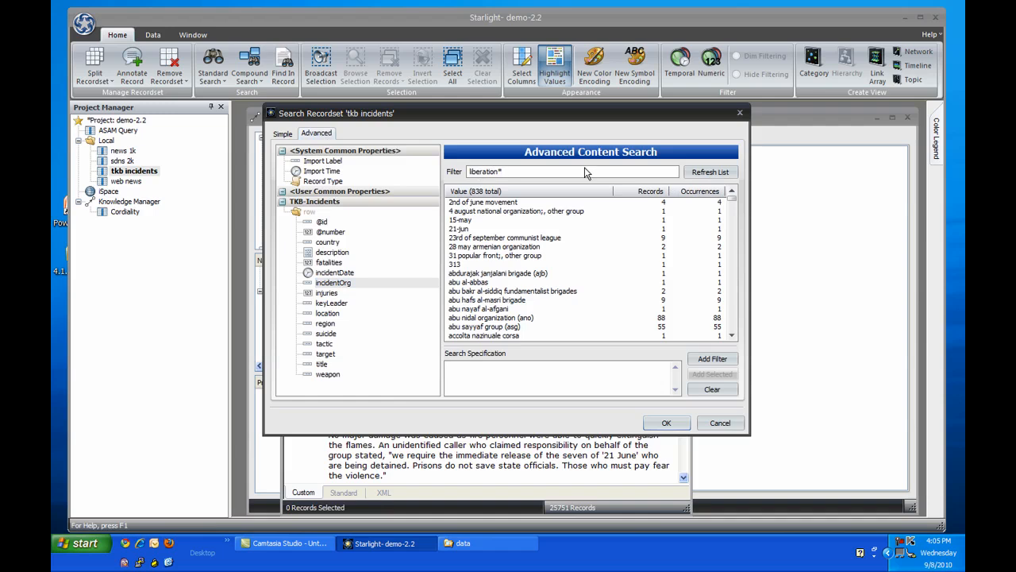
pyautogui.click(710, 172)
pyautogui.click(523, 239)
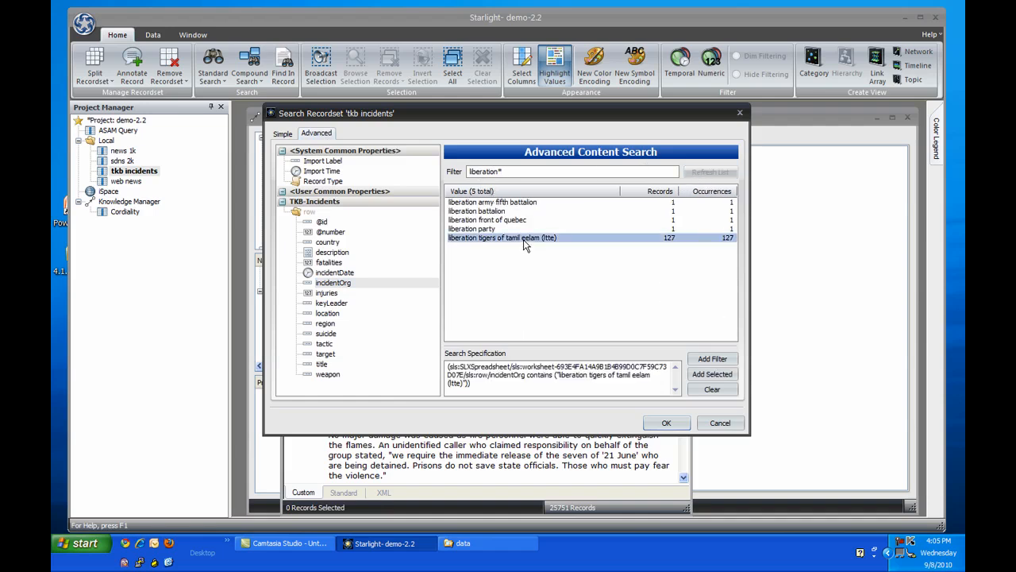
pyautogui.click(655, 425)
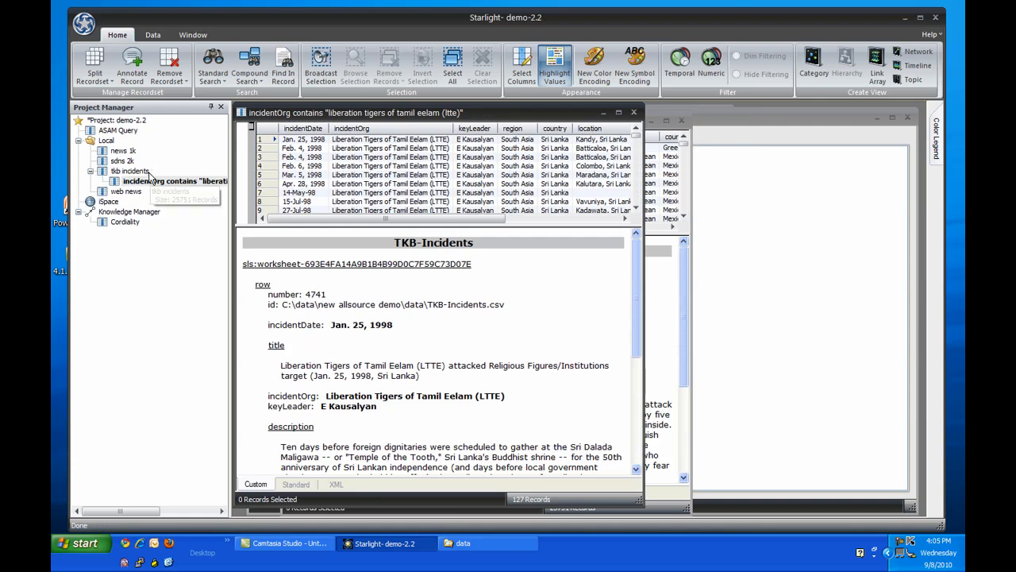
# Add the incidentOrg search results to the Knowledge Manager and move Network 2 close beside Network 1.
pyautogui.moveTo(157, 176); pyautogui.dragTo(135, 216)
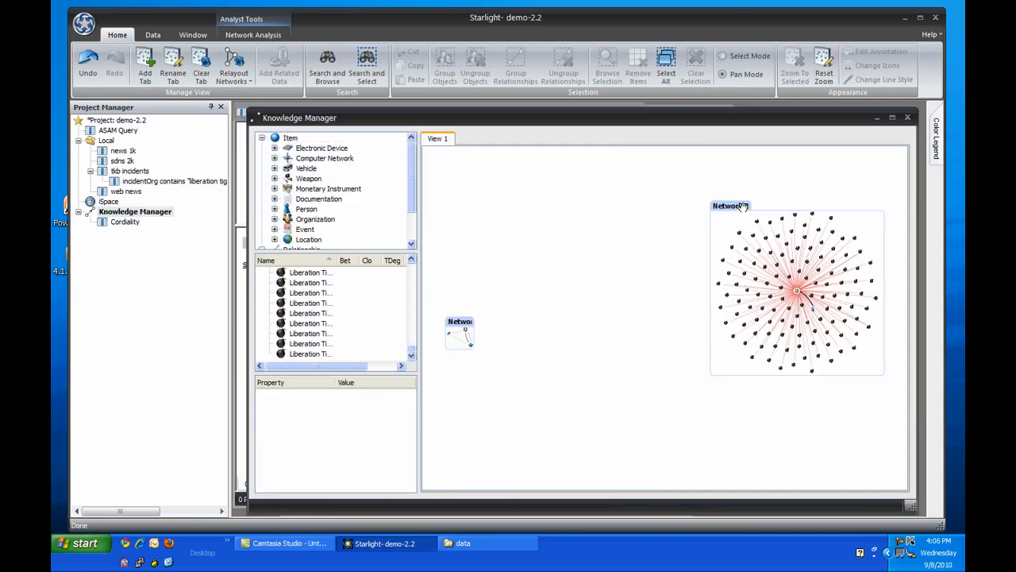
pyautogui.moveTo(742, 206)
pyautogui.mouseDown()
pyautogui.moveTo(505, 246)
pyautogui.moveTo(518, 256)
pyautogui.mouseUp()
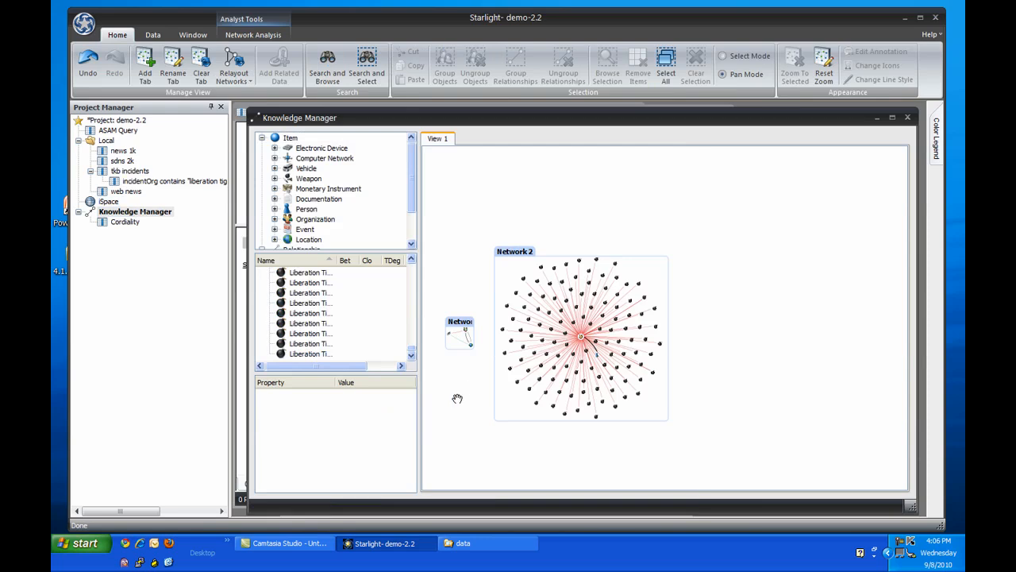
# Examine the central organization in Network 2 and select the person linked to it to view its properties.
pyautogui.moveTo(658, 316)
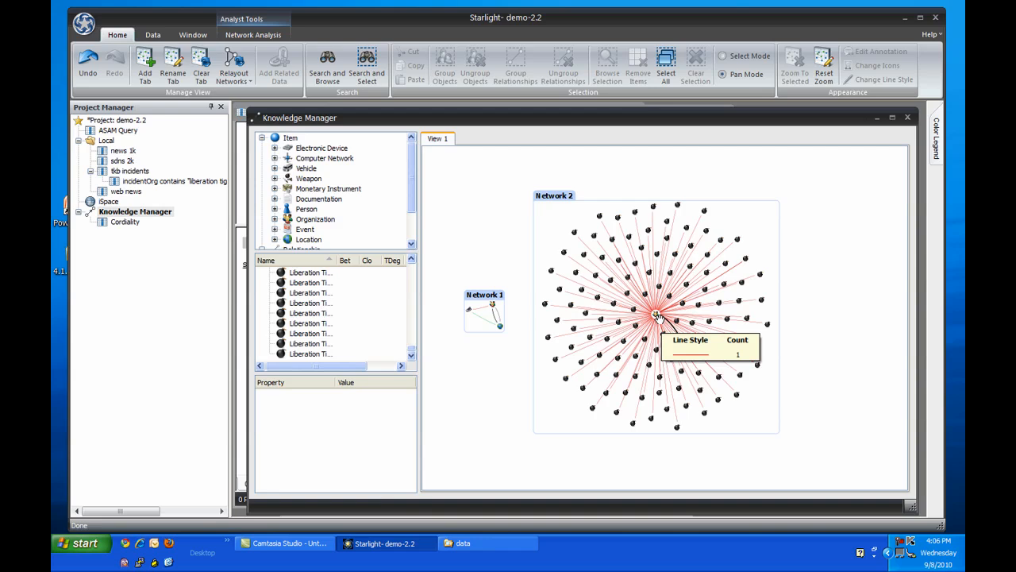
pyautogui.scroll(5, 657, 316)
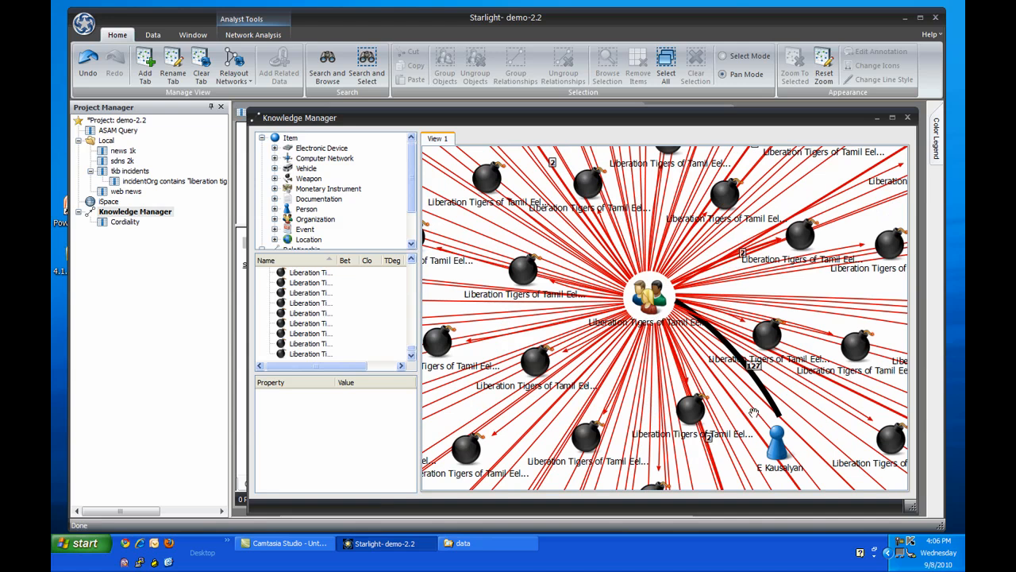
pyautogui.click(780, 443)
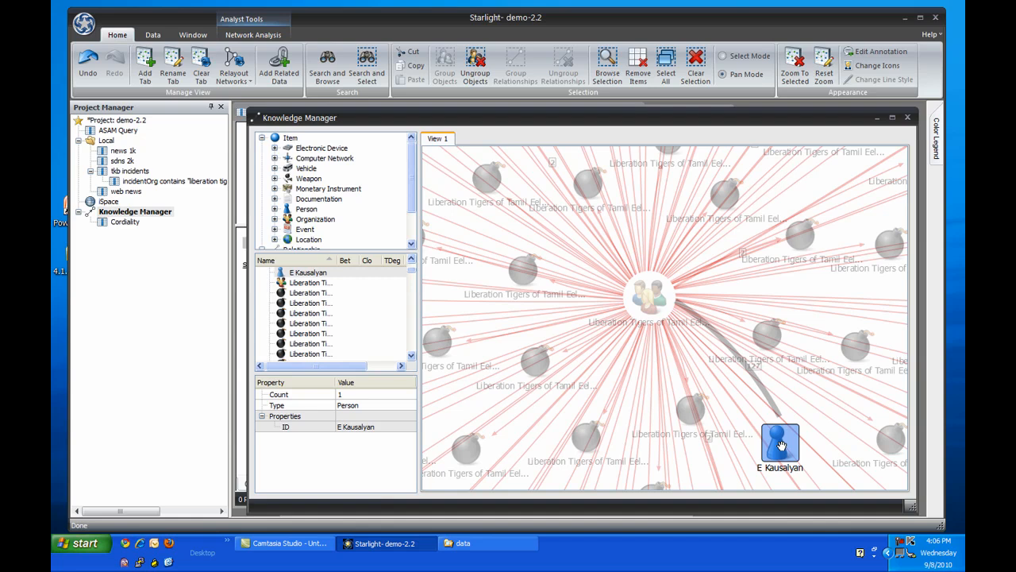
pyautogui.scroll(-4, 780, 443)
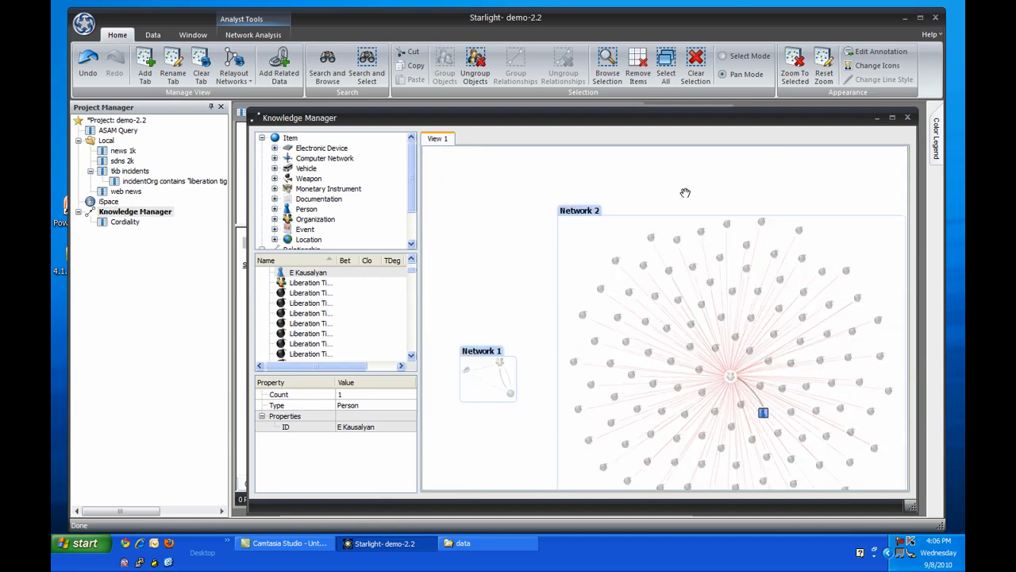
pyautogui.moveTo(685, 192); pyautogui.dragTo(620, 144)
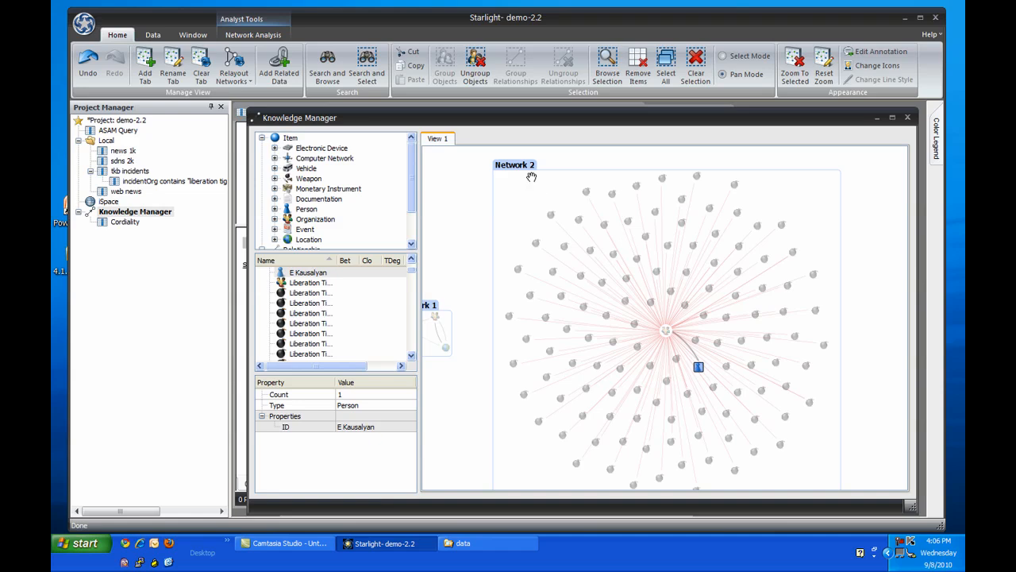
# Group Network 2's incident events into one object, leaving out the central organization and the person, and combine their parallel relationships.
pyautogui.hotkey('ctrl', 'a')
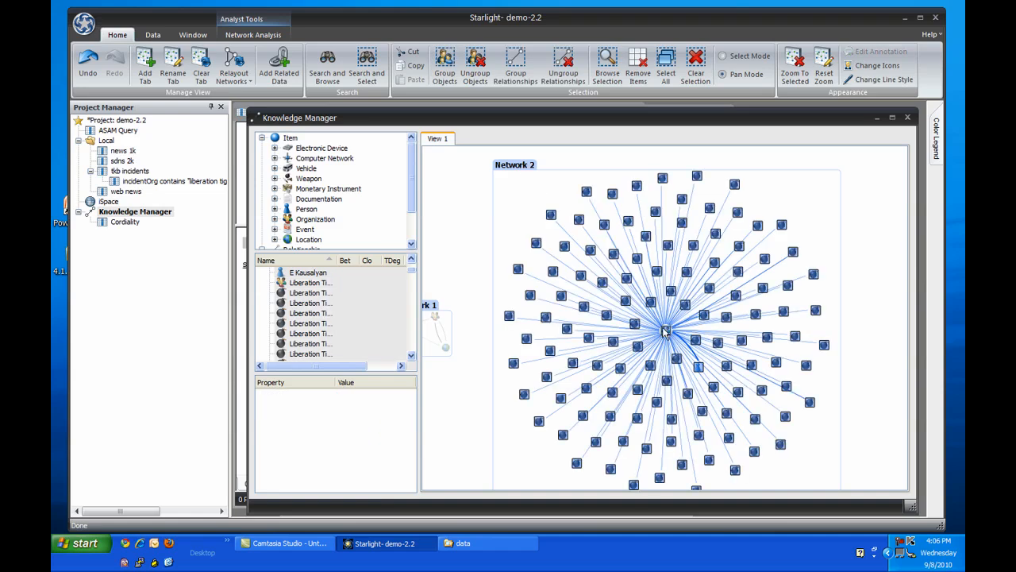
pyautogui.keyDown('ctrl'); pyautogui.click(697, 367); pyautogui.keyUp('ctrl')
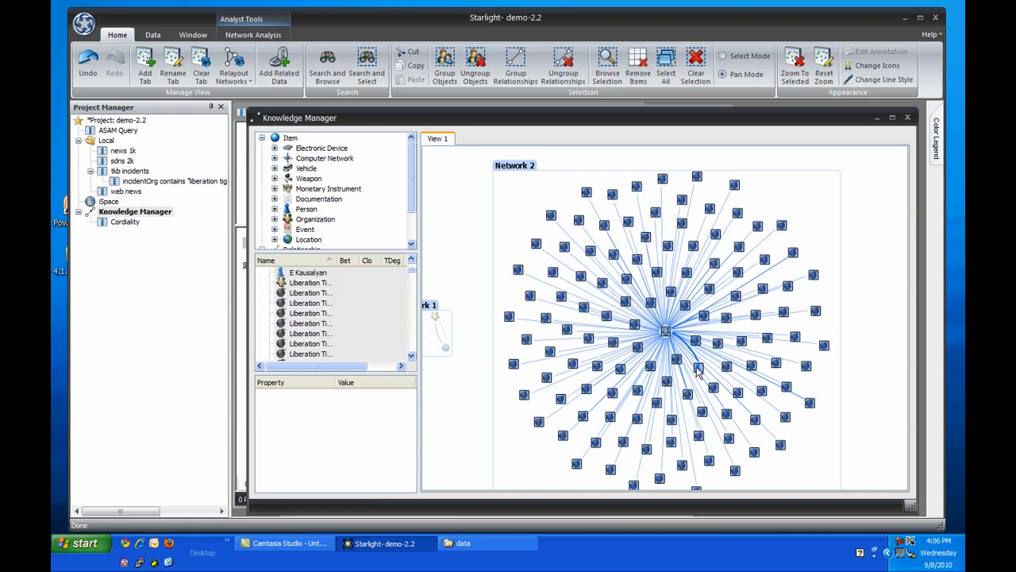
pyautogui.keyDown('ctrl'); pyautogui.click(665, 333); pyautogui.keyUp('ctrl')
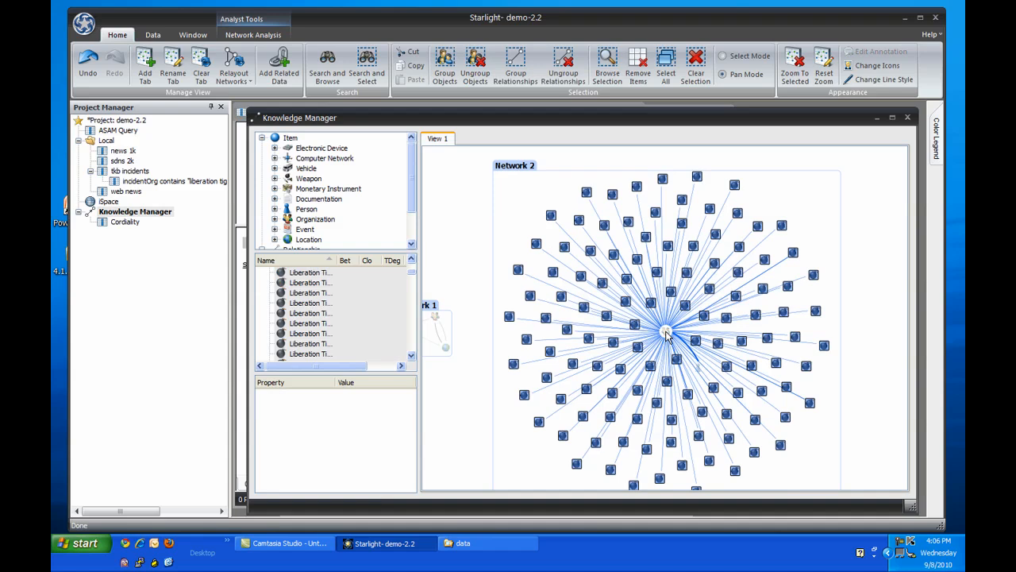
pyautogui.click(446, 67)
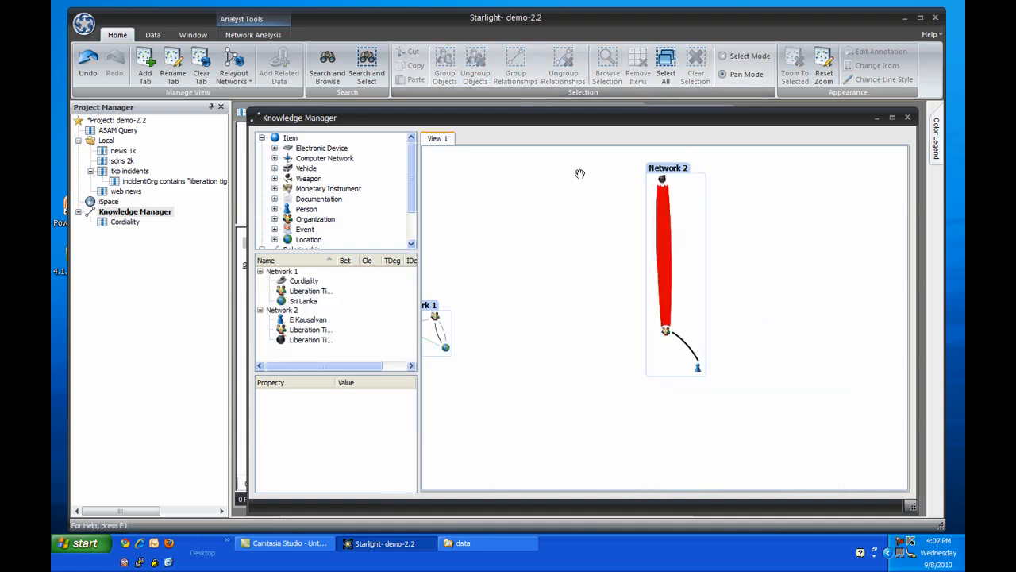
pyautogui.moveTo(611, 201); pyautogui.dragTo(676, 236)
pyautogui.click(523, 70)
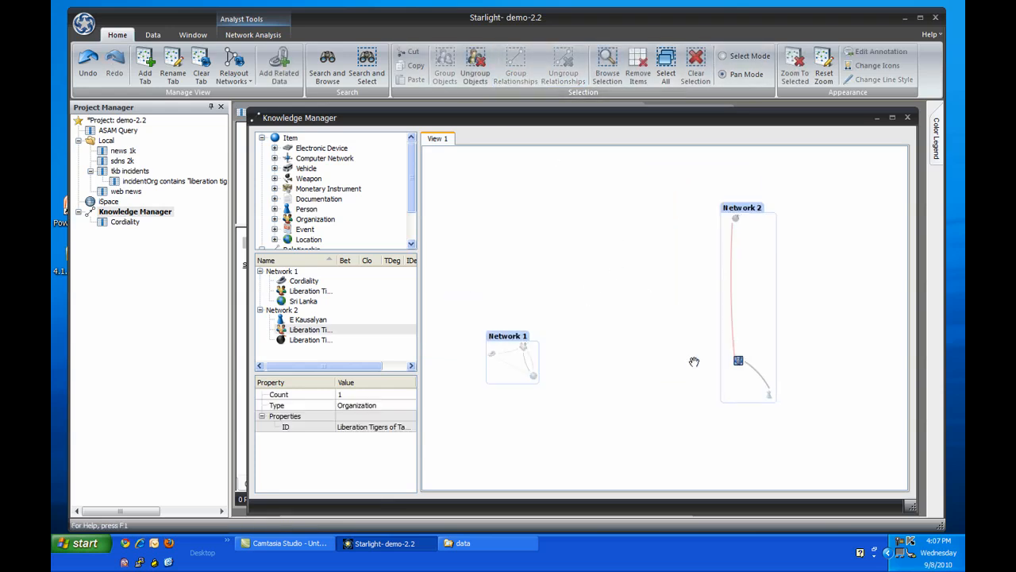
# Merge the Liberation Tigers organizations of Network 1 and Network 2 into one object and re-lay out the networks.
pyautogui.keyDown('ctrl'); pyautogui.click(524, 347); pyautogui.keyUp('ctrl')
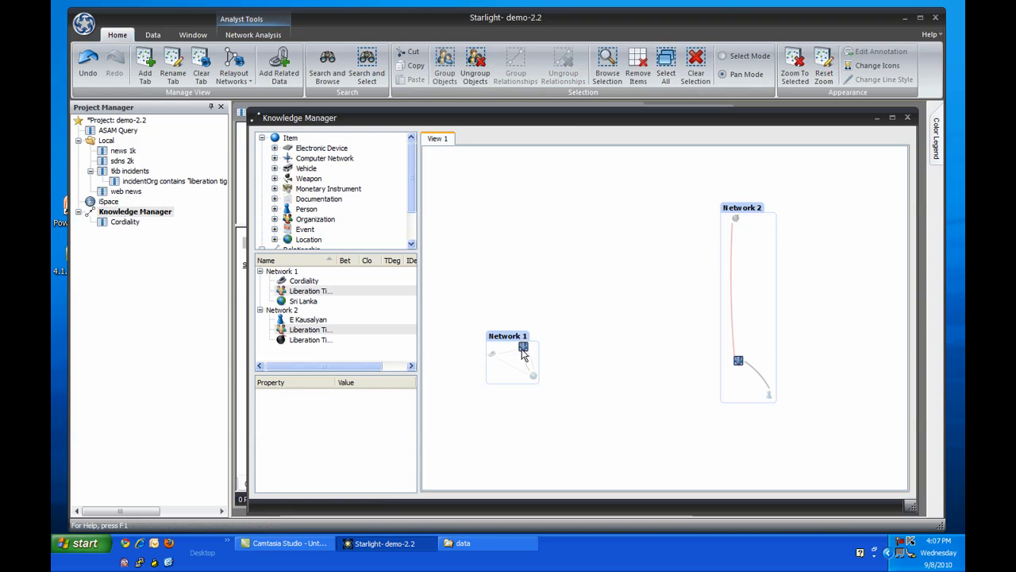
pyautogui.click(441, 68)
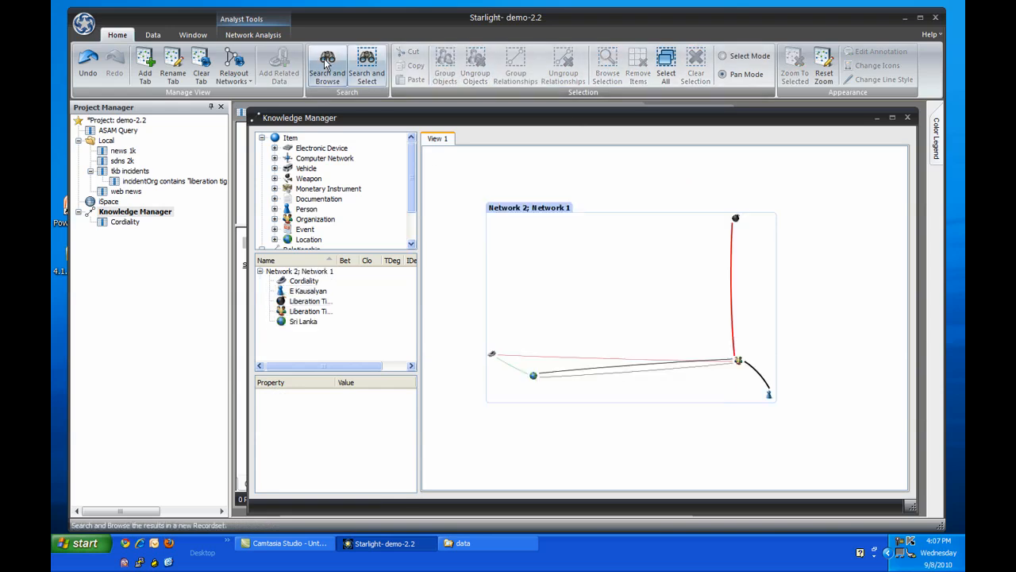
pyautogui.click(236, 65)
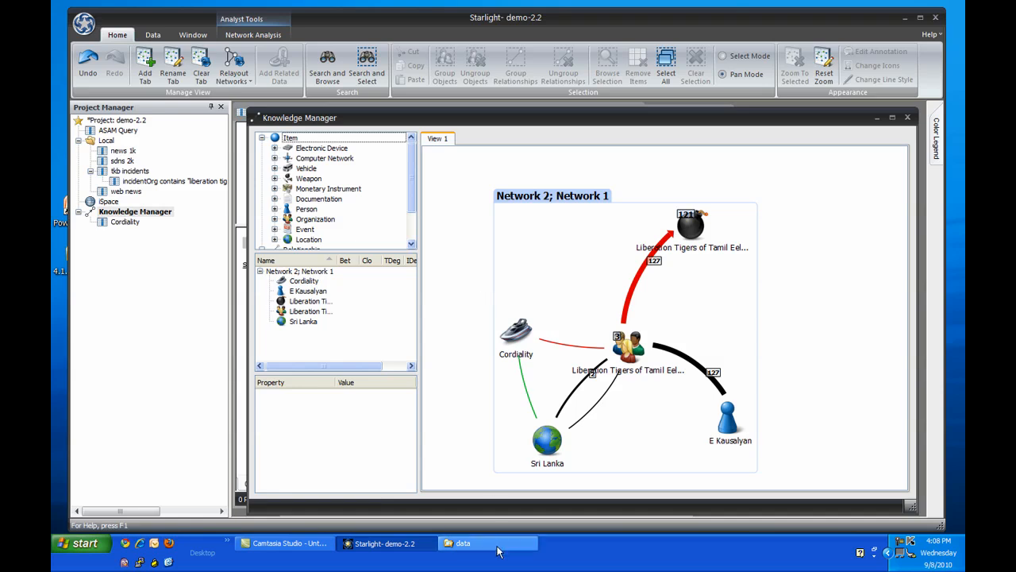
# Import the stratfor data folder with automatic XML registration and the Default preprocessor.
pyautogui.click(461, 543)
pyautogui.moveTo(295, 256); pyautogui.dragTo(206, 294)
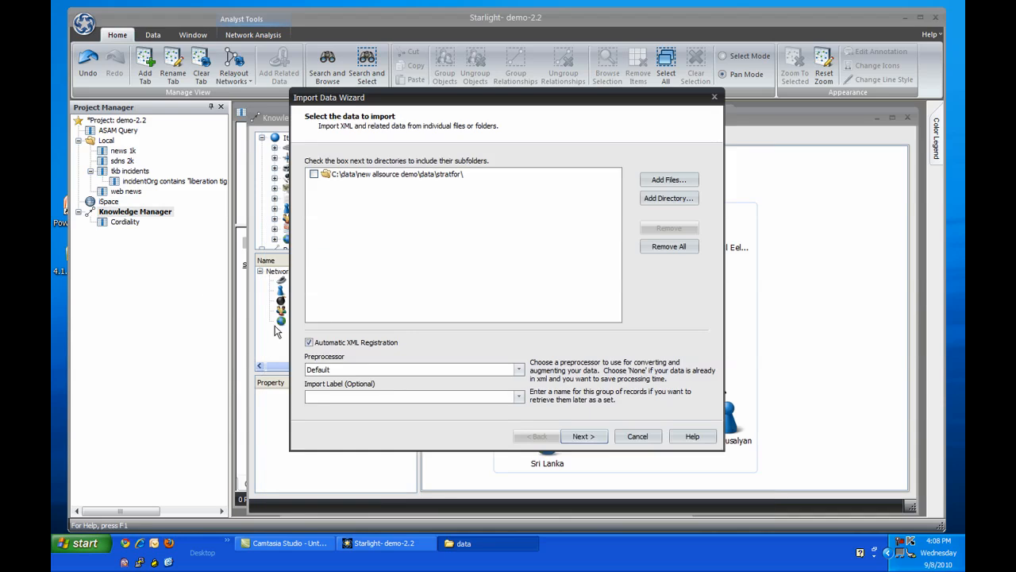
pyautogui.click(577, 437)
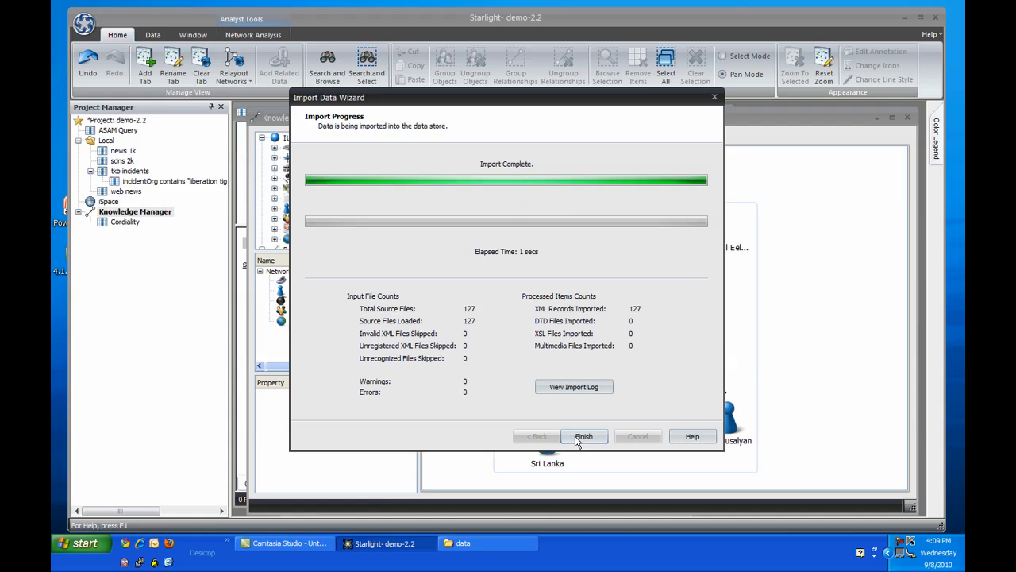
pyautogui.click(578, 438)
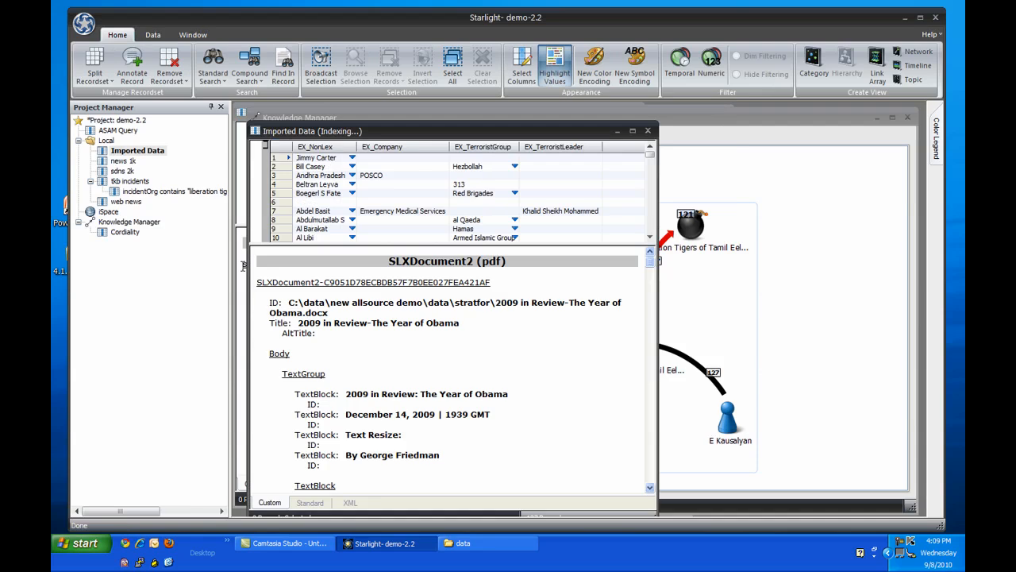
# Rename the newly imported recordset to stratfor.
pyautogui.click(157, 154)
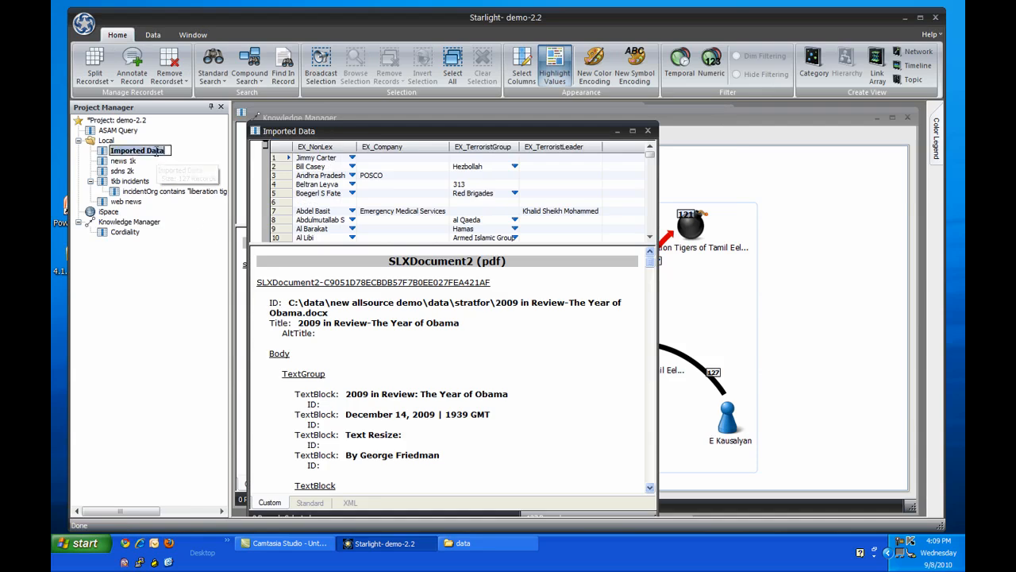
pyautogui.write('stratfor')
pyautogui.press('Return')
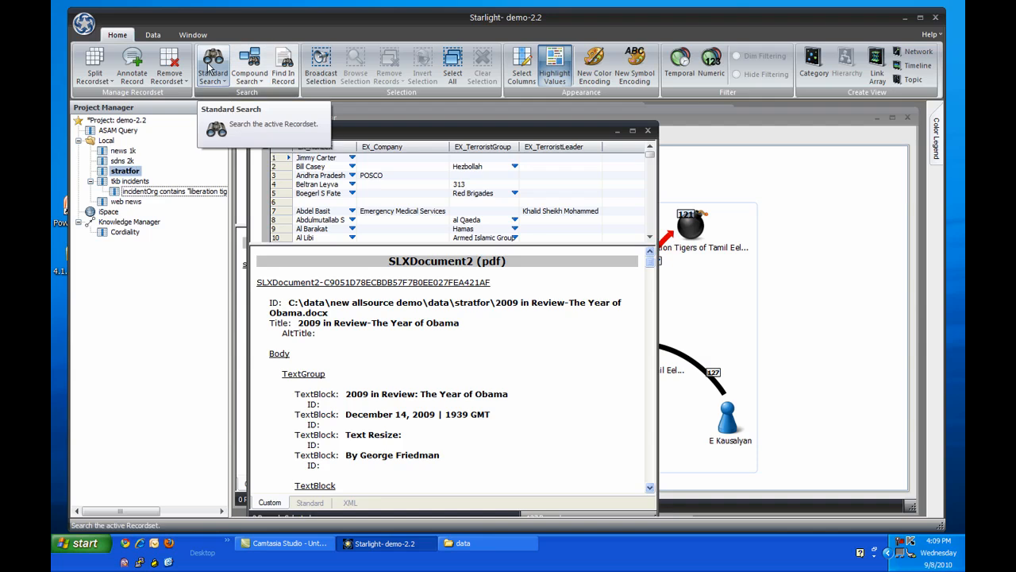
# Search the stratfor recordset for "liberation tigers" and add the search results to the Knowledge Manager.
pyautogui.click(211, 76)
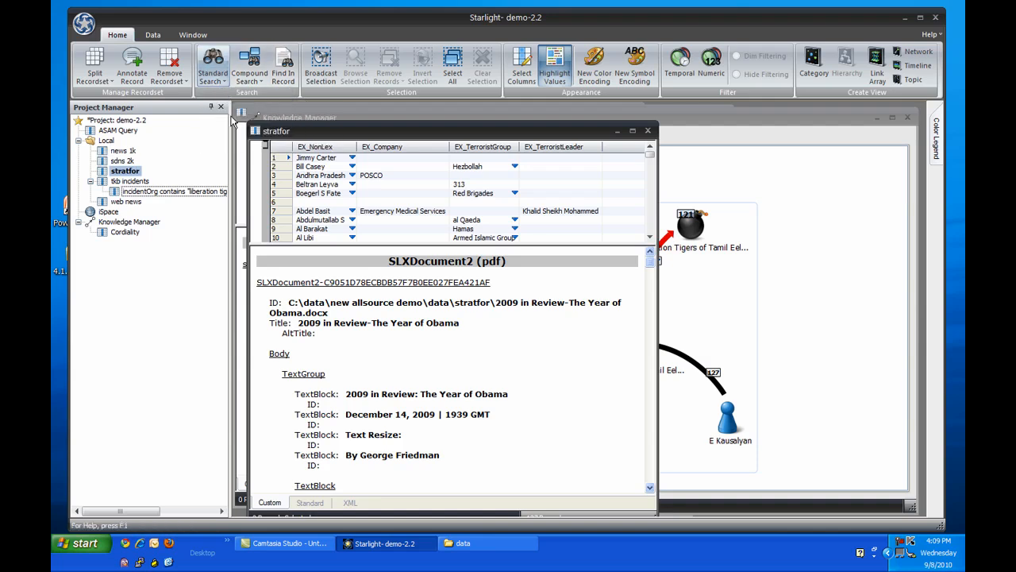
pyautogui.click(230, 100)
pyautogui.write('"libe')
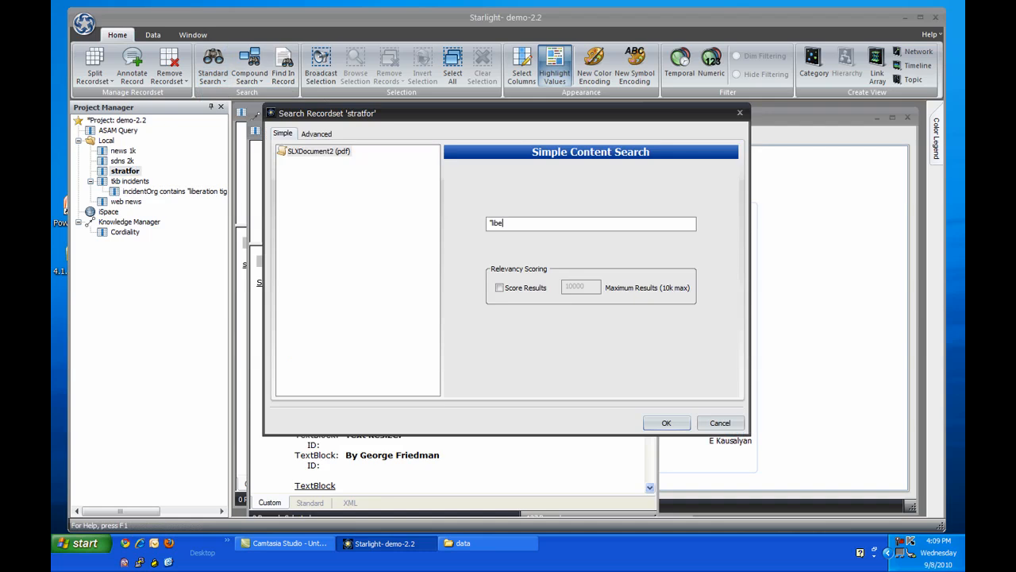
pyautogui.write('ration tigers"')
pyautogui.click(666, 423)
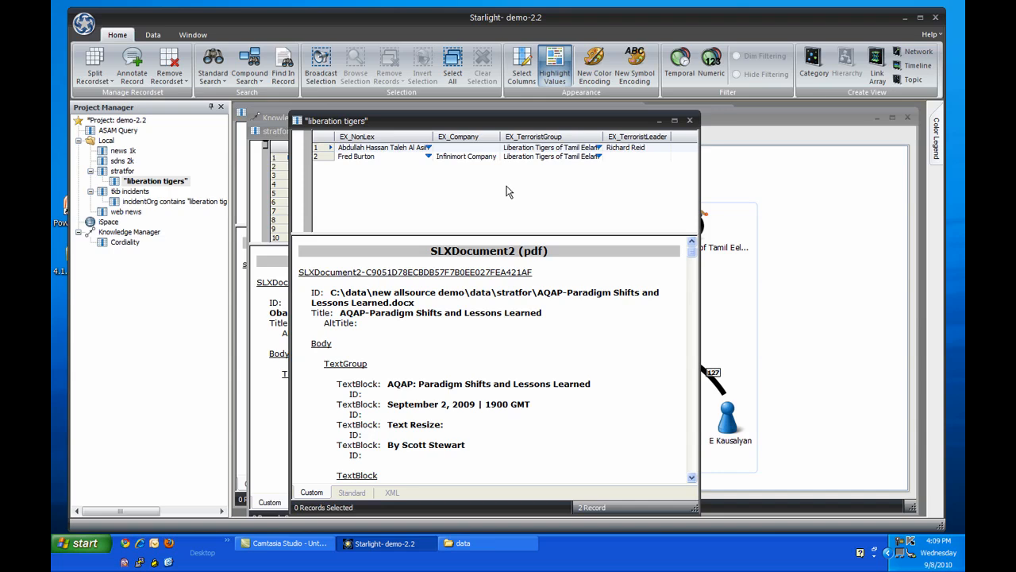
pyautogui.moveTo(180, 181); pyautogui.dragTo(874, 333)
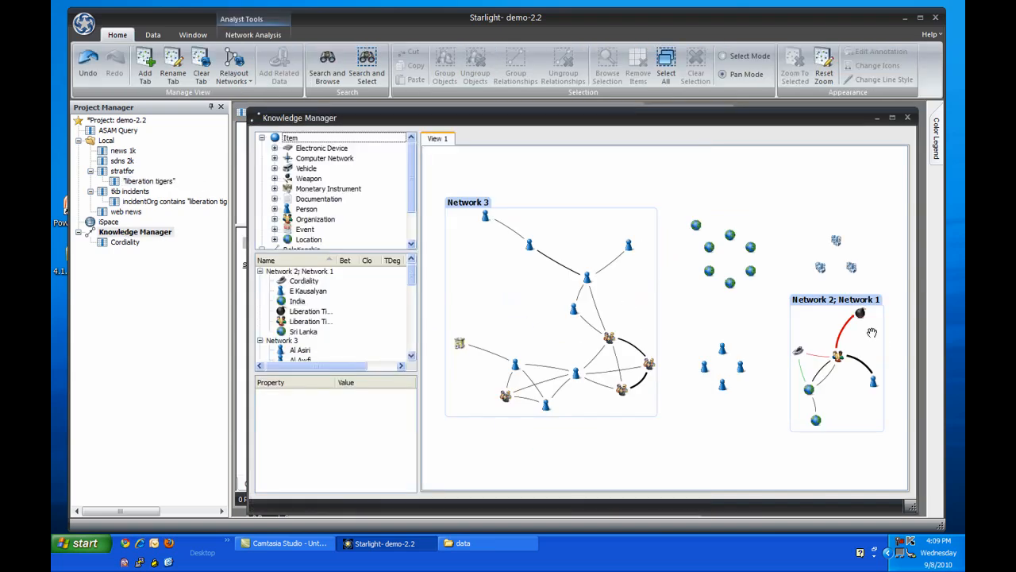
# Remove the person connecting the Liberation Tigers with al-Qaeda and the Taliban, and delete the split-off Network 3 (2).
pyautogui.scroll(5, 528, 381)
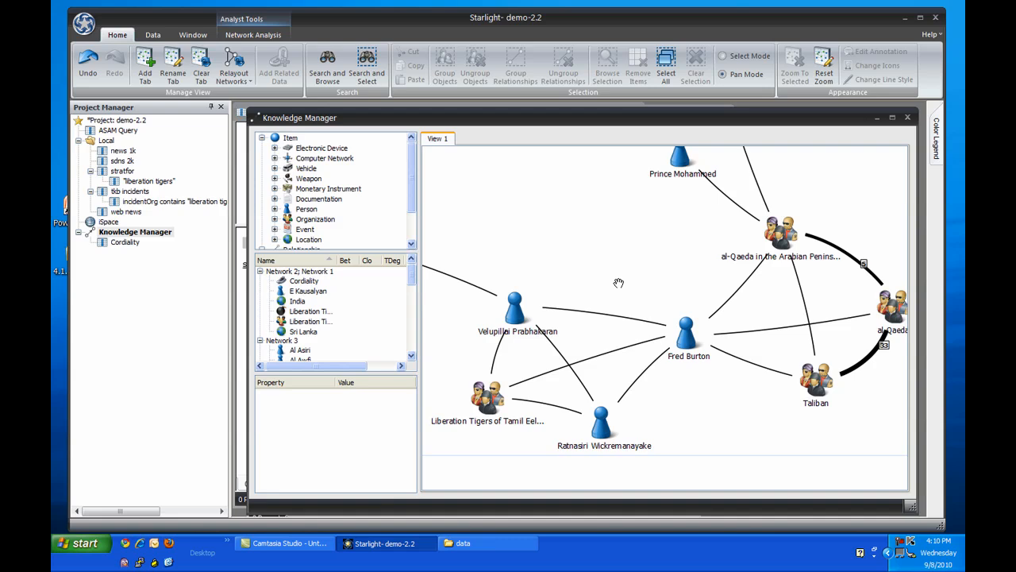
pyautogui.click(688, 332)
pyautogui.press('Delete')
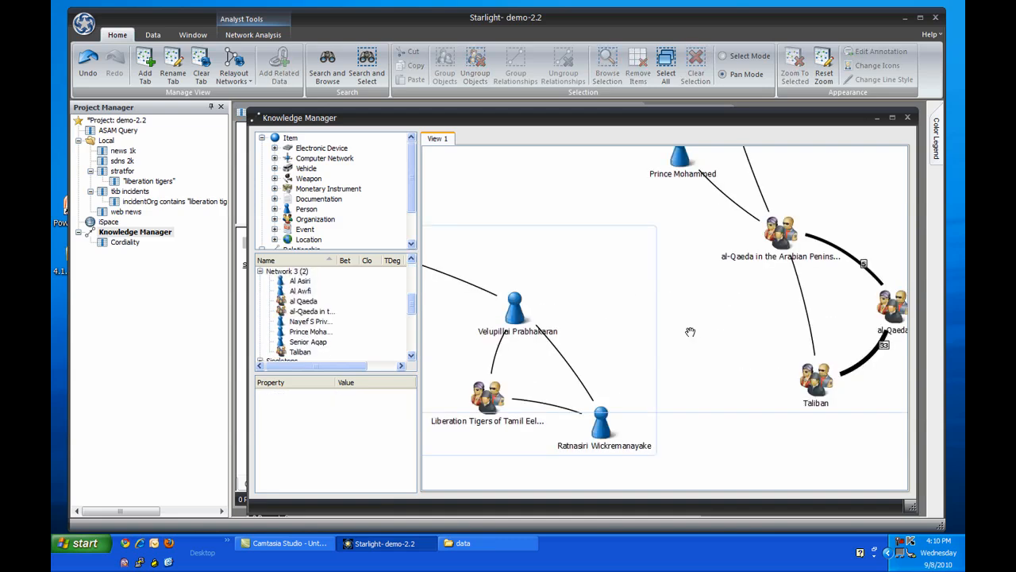
pyautogui.scroll(-2, 689, 327)
pyautogui.moveTo(601, 210); pyautogui.dragTo(587, 280)
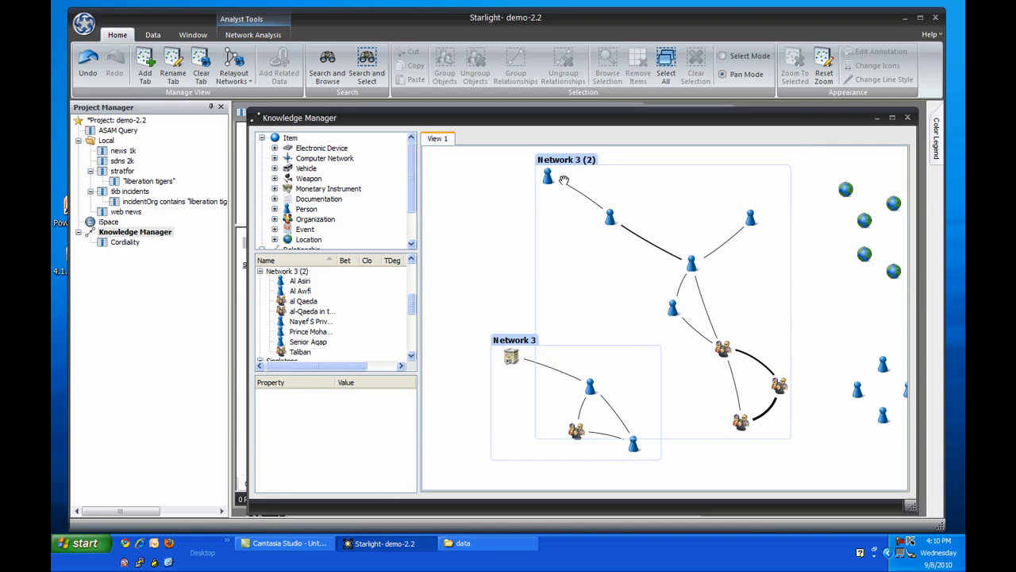
pyautogui.click(567, 162)
pyautogui.press('Delete')
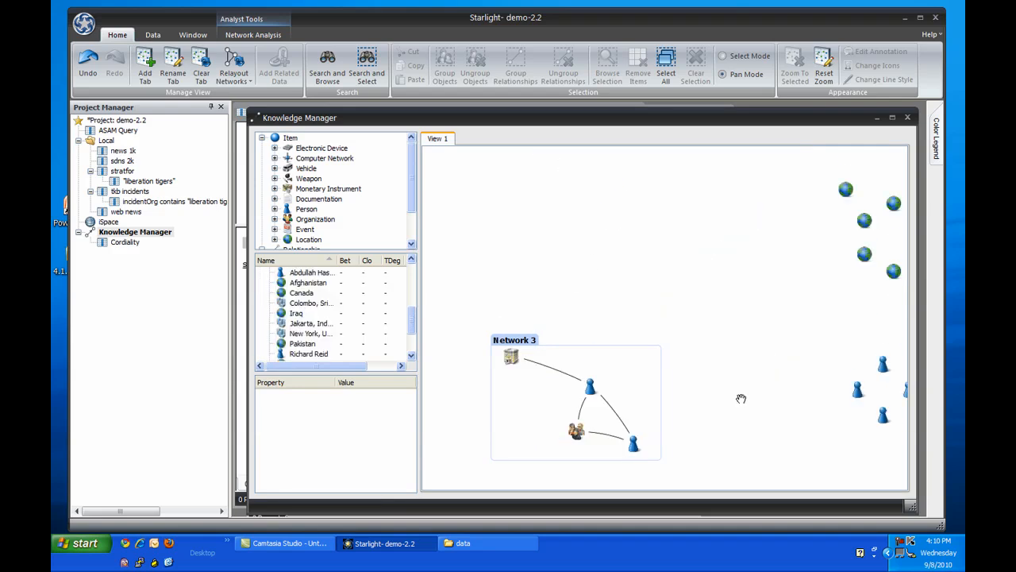
# Merge the Liberation Tigers organization of Network 3 with the one in the combined Network 2; Network 1.
pyautogui.moveTo(755, 389); pyautogui.dragTo(690, 333)
pyautogui.click(509, 379)
pyautogui.moveTo(676, 392); pyautogui.dragTo(459, 380)
pyautogui.click(764, 307)
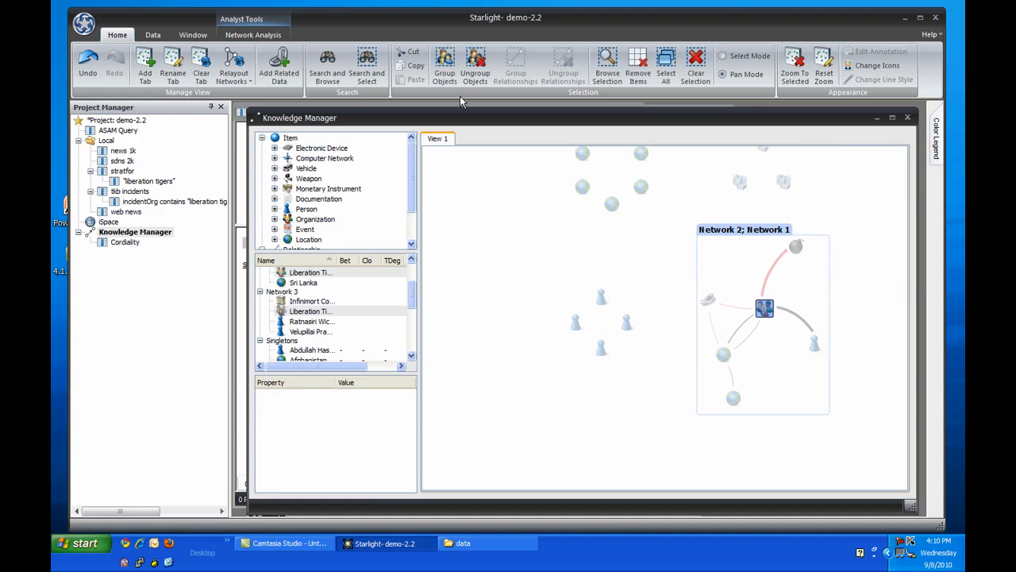
pyautogui.click(475, 68)
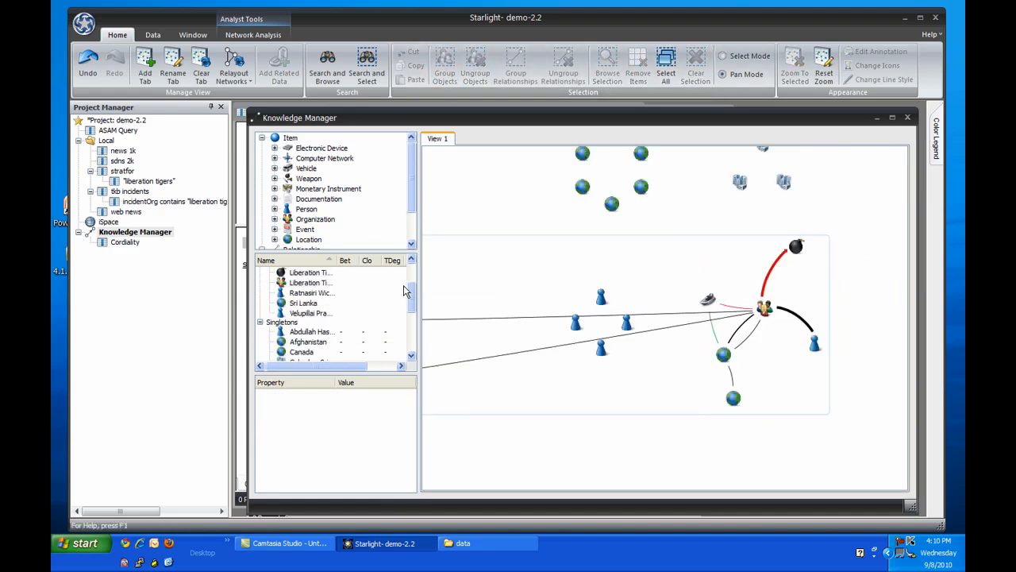
# Delete the Singletons group from the Knowledge Manager and re-lay out the combined network.
pyautogui.moveTo(403, 285); pyautogui.dragTo(404, 298)
pyautogui.click(286, 282)
pyautogui.press('Delete')
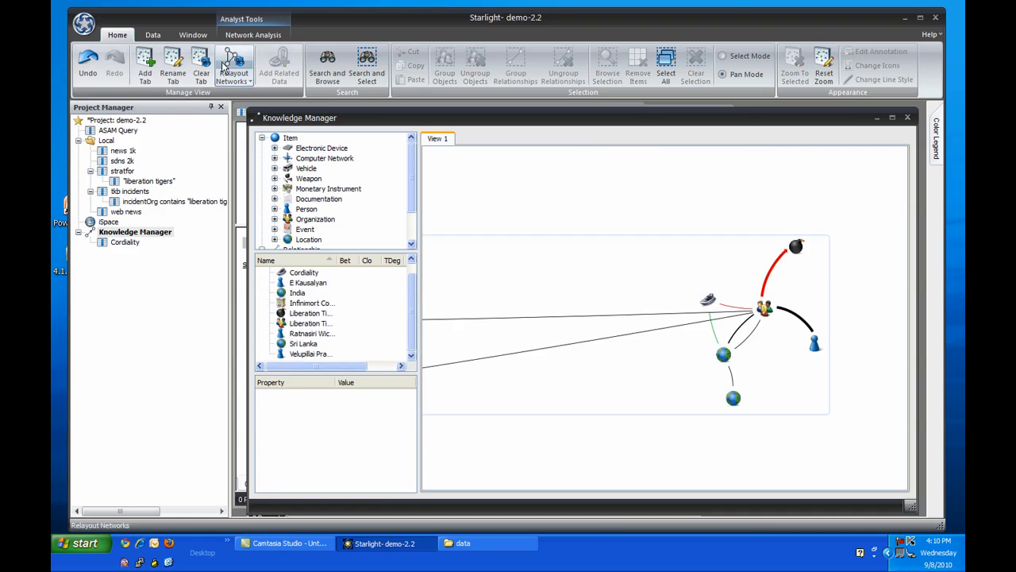
pyautogui.click(224, 70)
# Move the person beside the Liberation Tigers organization below its overlapping links, and remove the India location from the network.
pyautogui.click(642, 315)
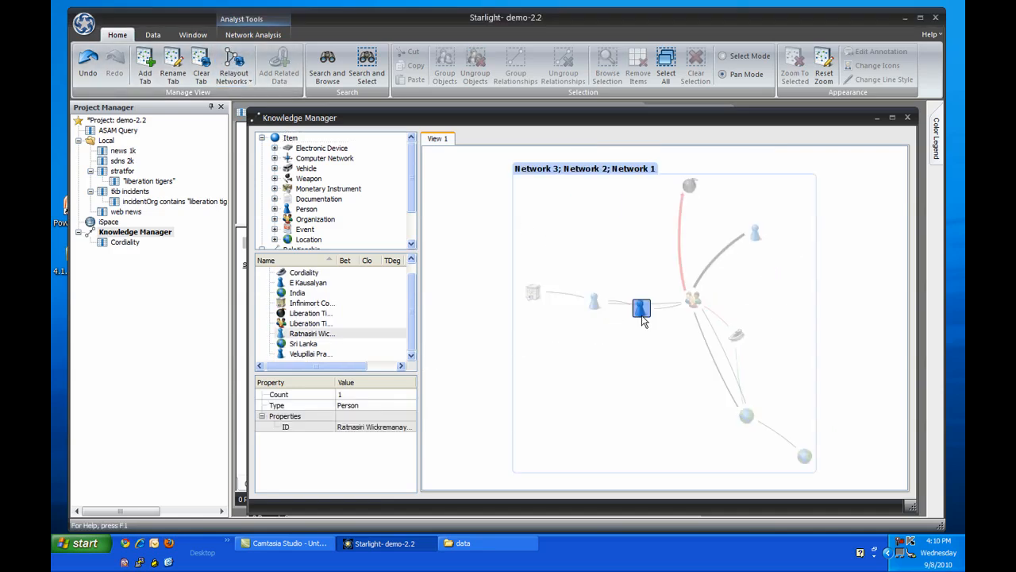
pyautogui.moveTo(642, 317); pyautogui.dragTo(636, 357)
pyautogui.scroll(2, 730, 397)
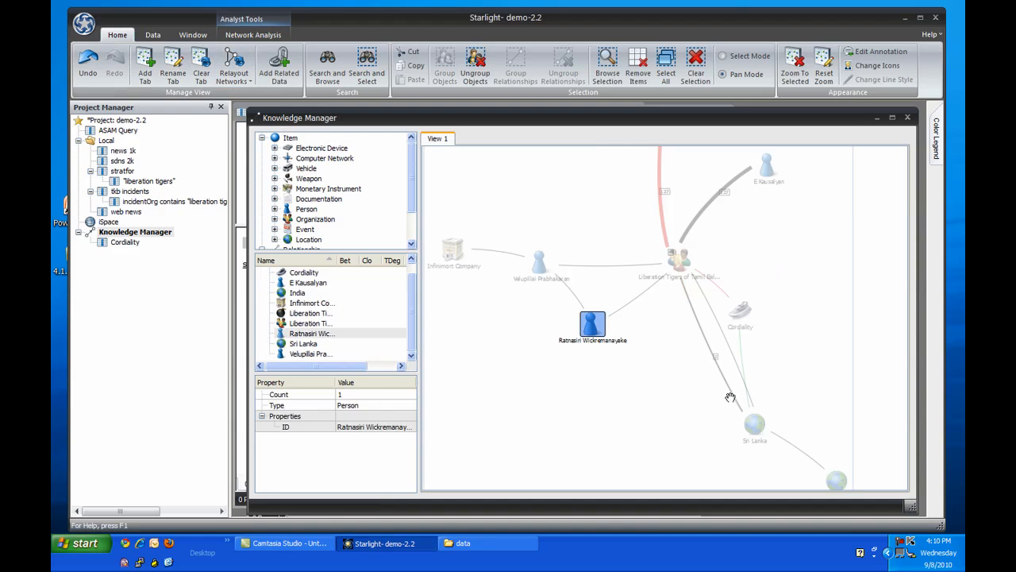
pyautogui.scroll(2, 730, 397)
pyautogui.click(670, 390)
pyautogui.moveTo(657, 397); pyautogui.dragTo(674, 455)
pyautogui.click(829, 456)
pyautogui.click(606, 358)
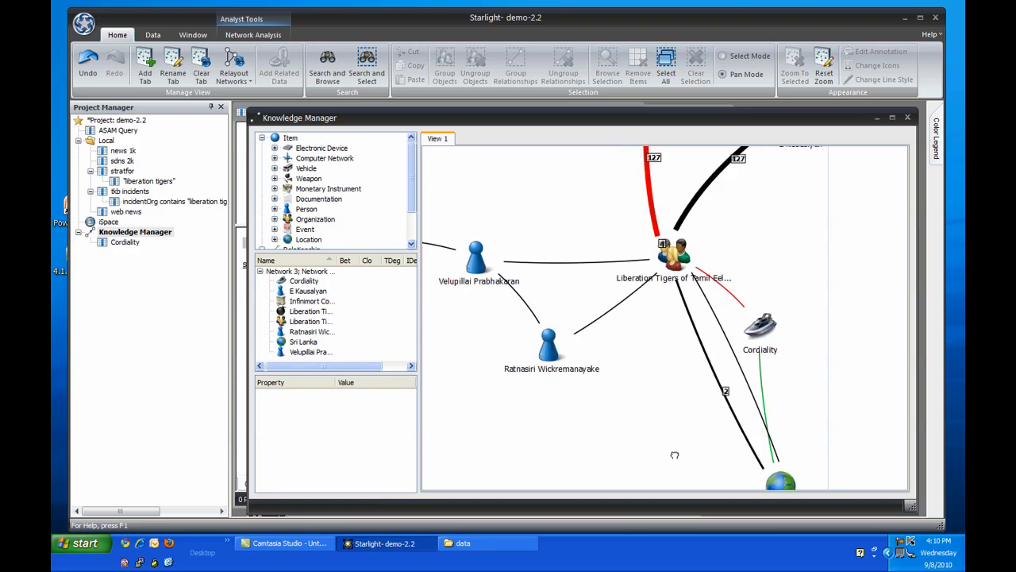
# Move the Cordiality vessel slightly outward, clear of the links between the Liberation Tigers and Sri Lanka.
pyautogui.scroll(-3, 672, 457)
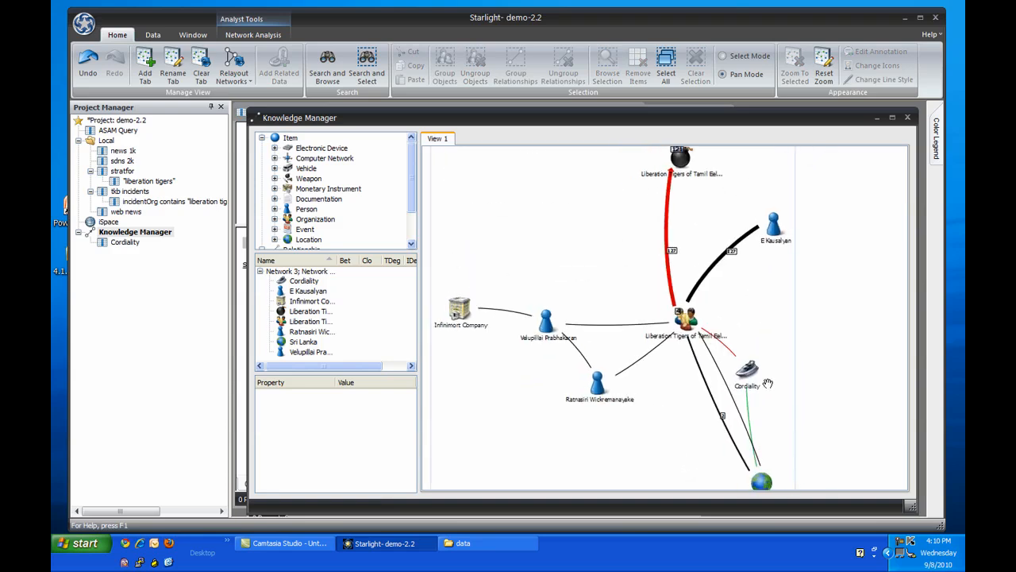
pyautogui.moveTo(768, 384); pyautogui.dragTo(791, 376)
pyautogui.click(690, 397)
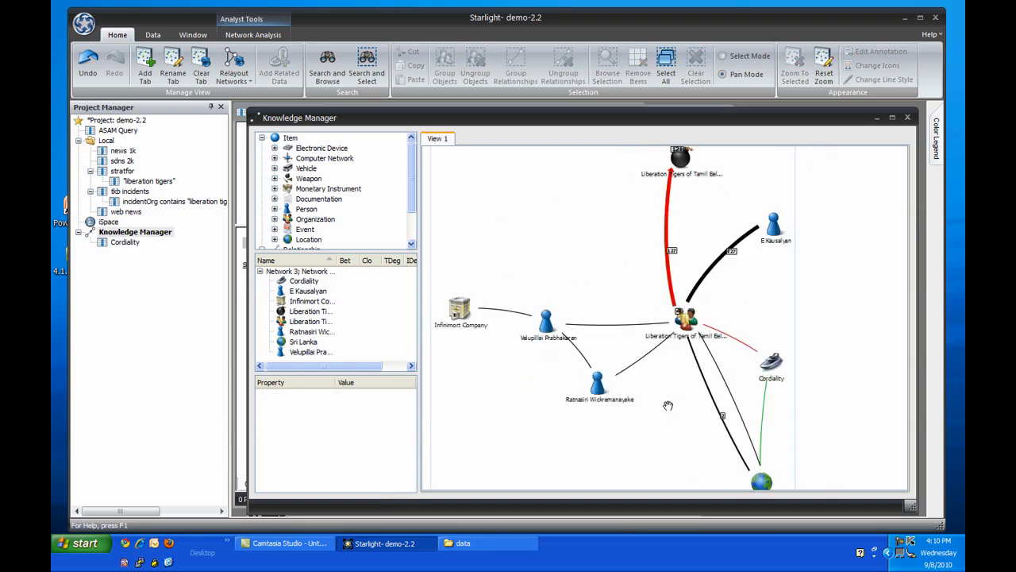
pyautogui.moveTo(606, 263); pyautogui.dragTo(607, 264)
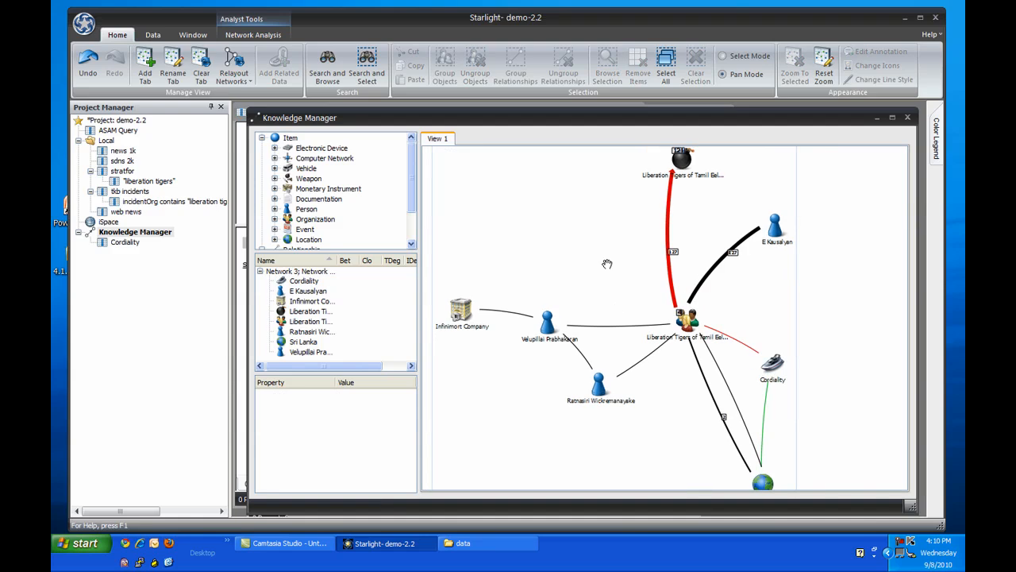
# Browse the records of the person below the Liberation Tigers link and remove that person from the network.
pyautogui.click(598, 387)
pyautogui.press('Delete')
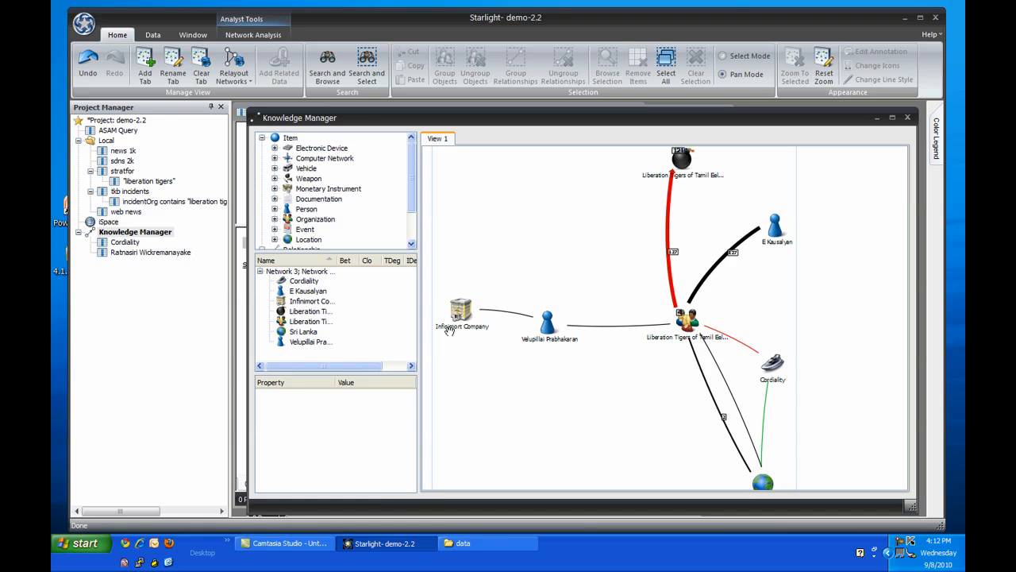
# Add related data to the network for Infinimort Company, the person linked above it, and Mudji Corporation.
pyautogui.rightClick(461, 314)
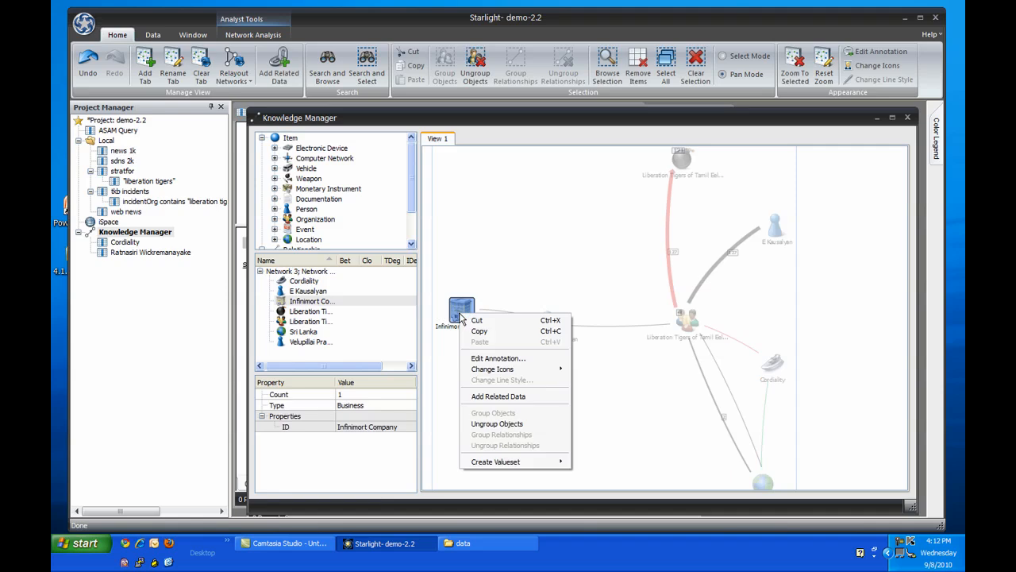
pyautogui.click(520, 396)
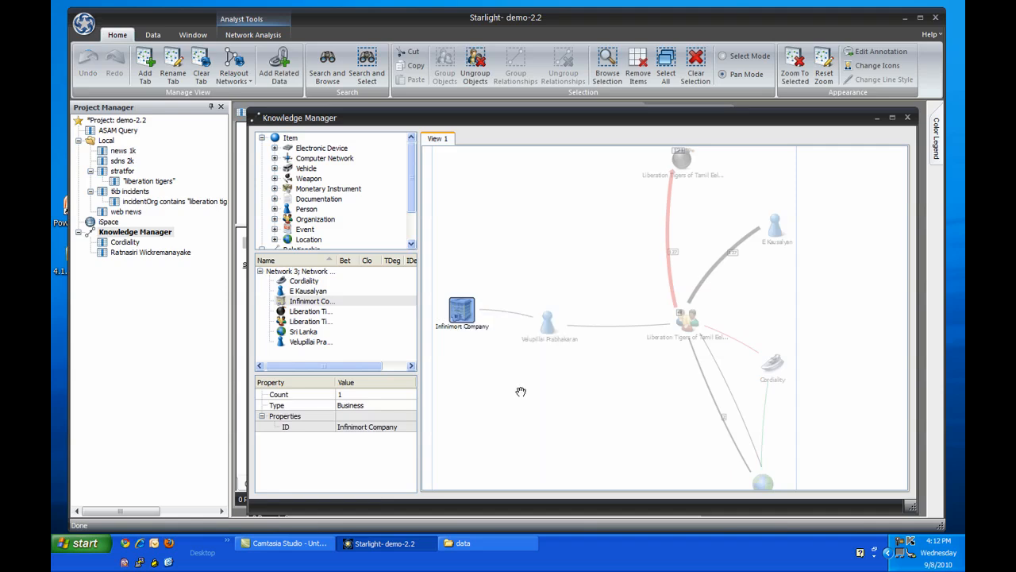
pyautogui.rightClick(589, 271)
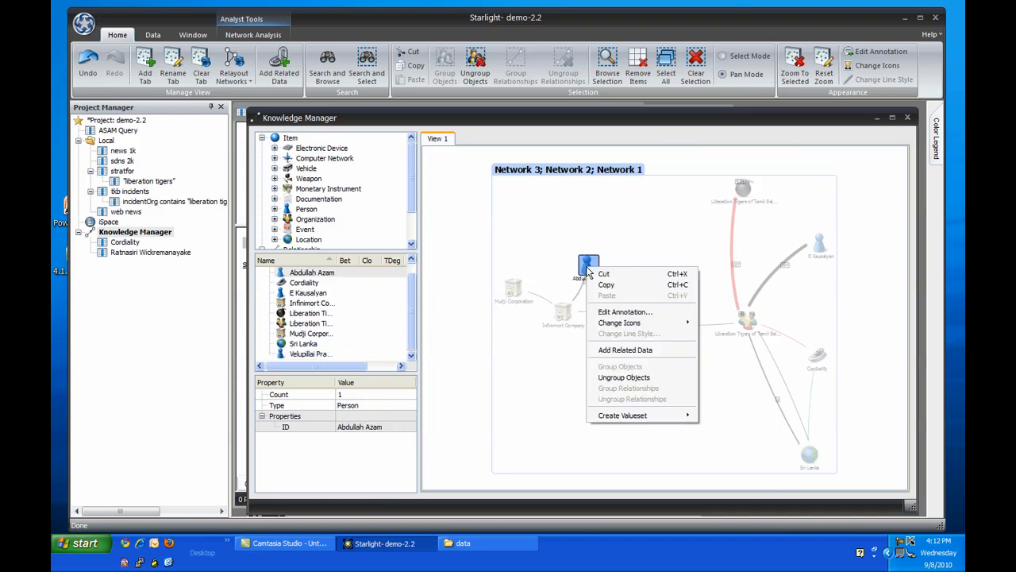
pyautogui.click(623, 349)
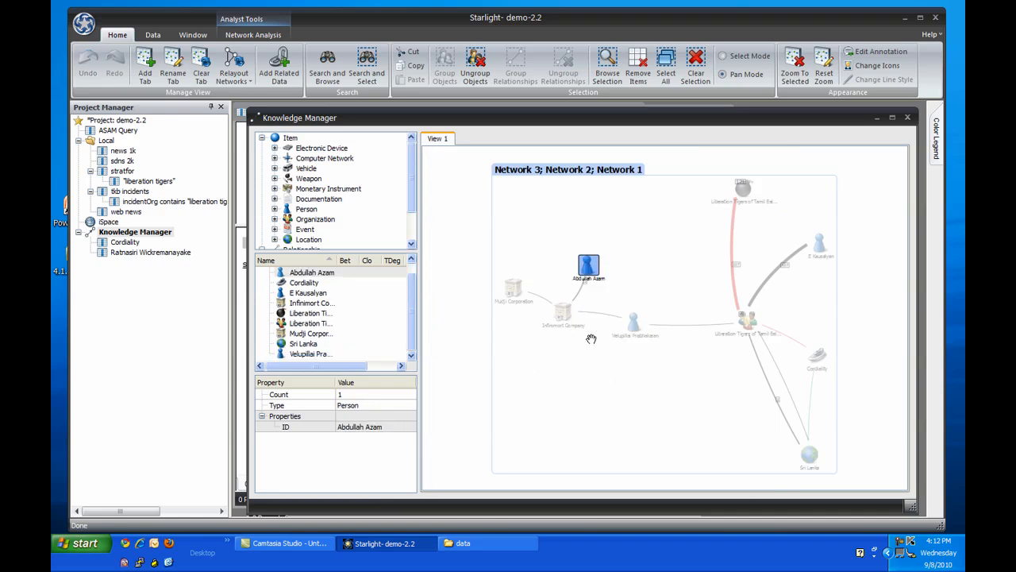
pyautogui.rightClick(516, 292)
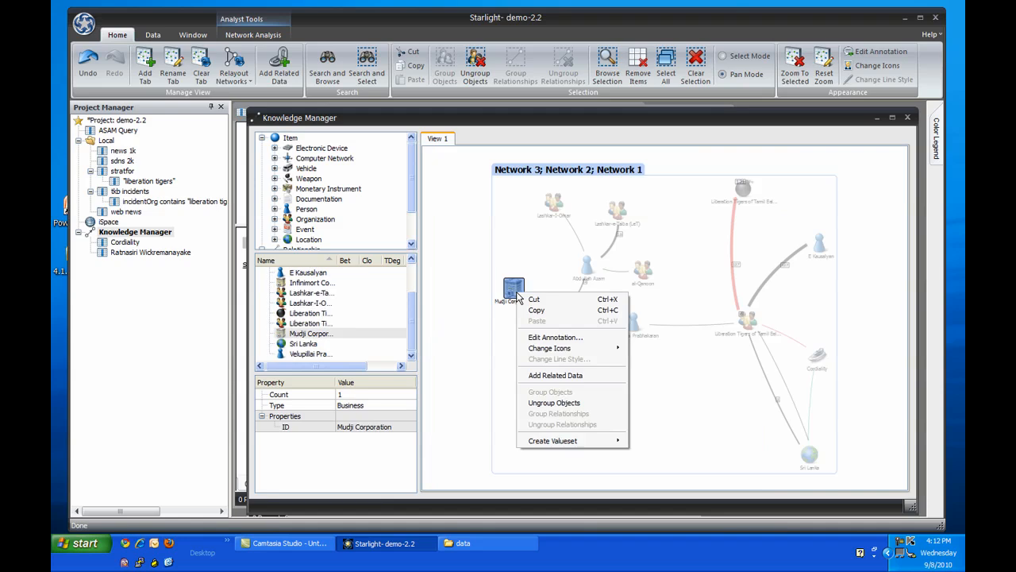
pyautogui.click(525, 376)
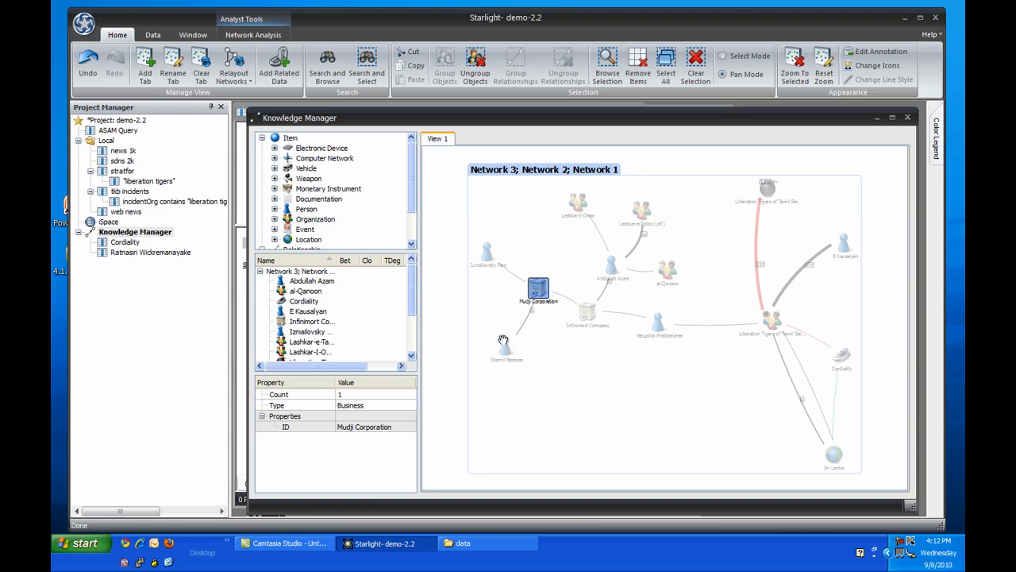
# Add related data for the person linked below Mudji Corporation and for Jamand Incorporated.
pyautogui.rightClick(503, 341)
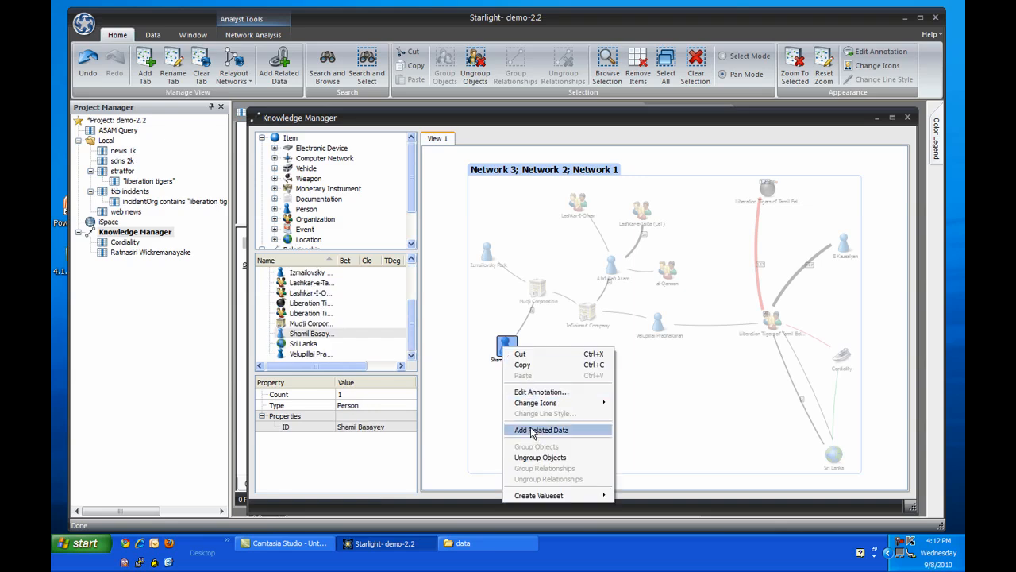
pyautogui.click(532, 431)
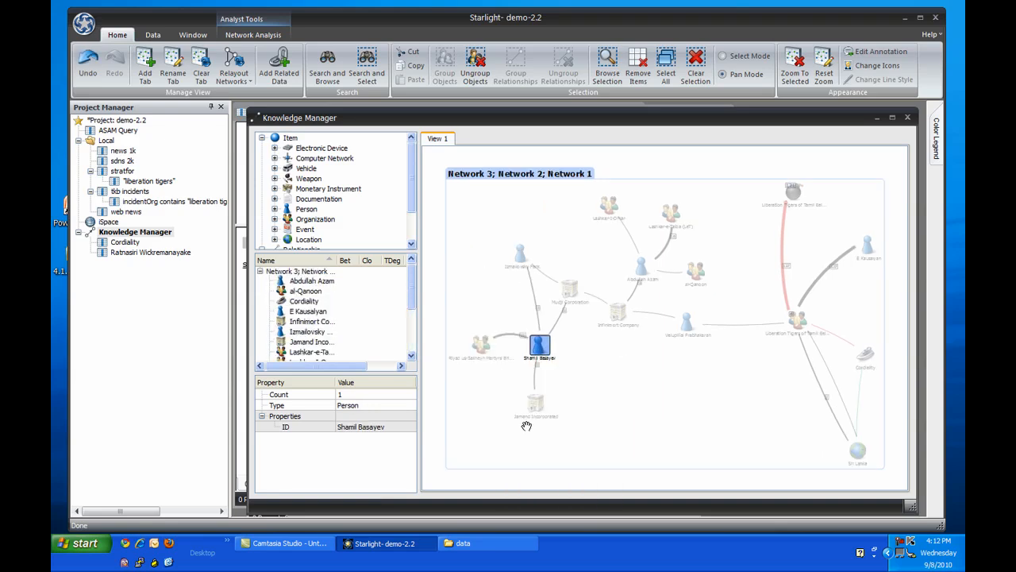
pyautogui.rightClick(534, 411)
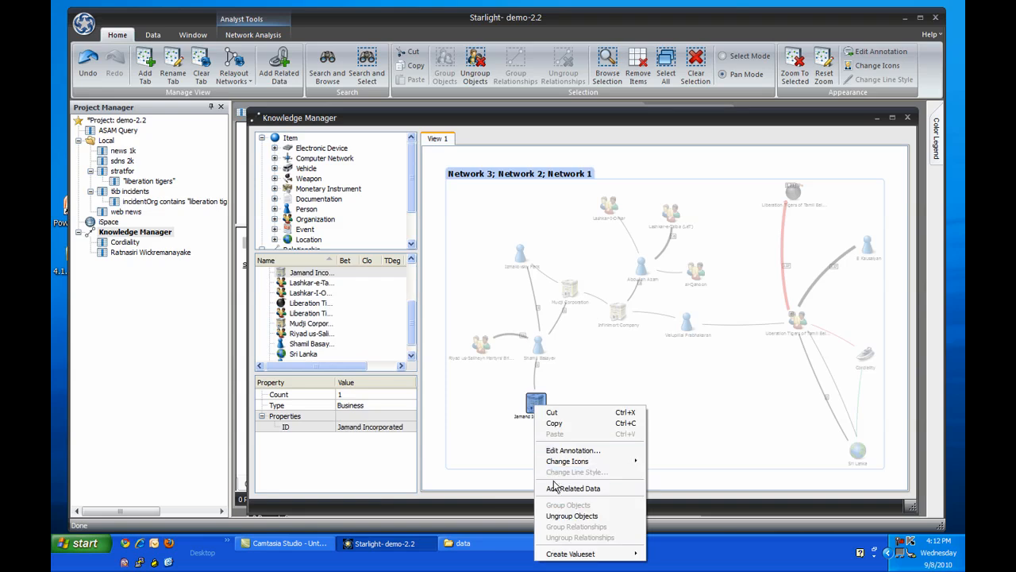
pyautogui.click(551, 487)
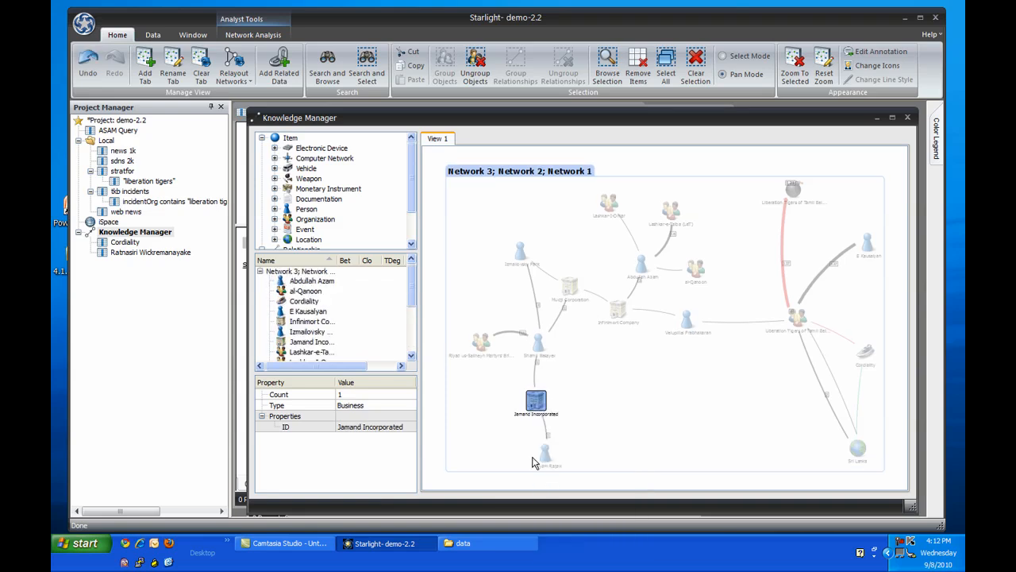
# Add related data for the person linked below Jamand Incorporated and for the Mujahedin-e-Khalq (MeK) organization.
pyautogui.rightClick(545, 454)
pyautogui.click(592, 383)
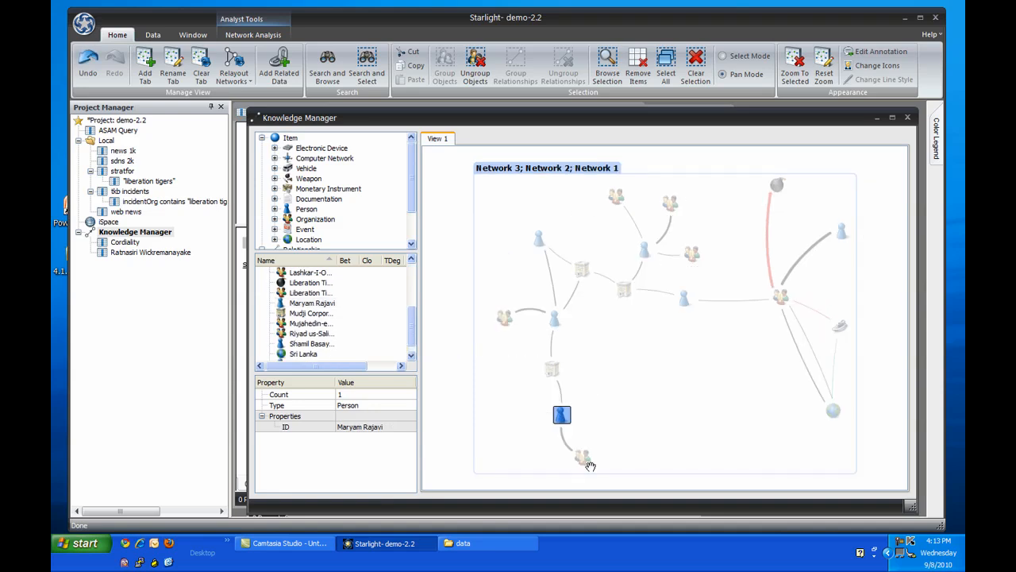
pyautogui.scroll(2, 580, 453)
pyautogui.rightClick(578, 455)
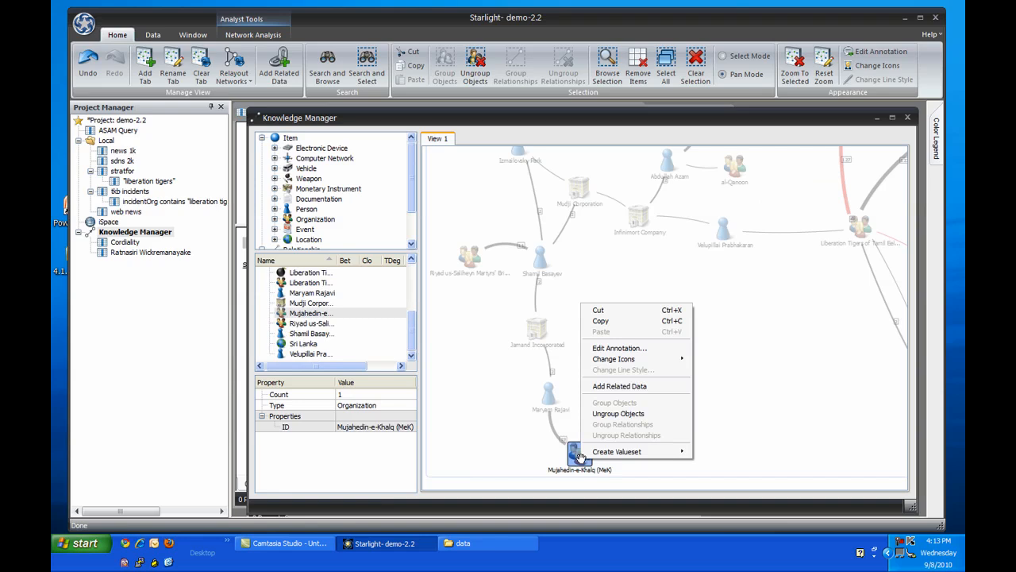
pyautogui.click(649, 386)
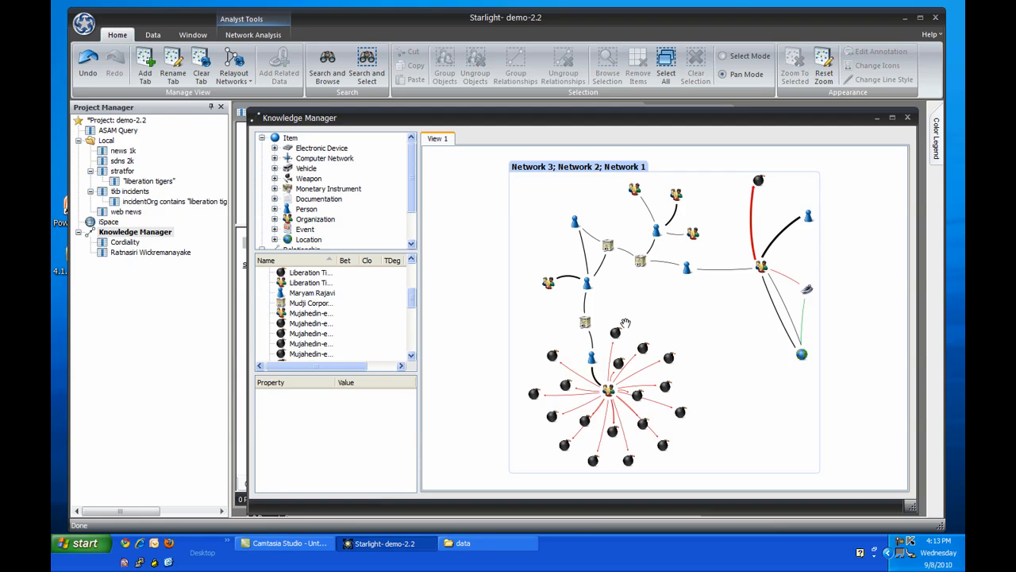
# Group all attack events one hop from Mujahedin-e-Khalq into one object, excluding the organization and its leader, and group their parallel relationships.
pyautogui.click(608, 389)
pyautogui.click(193, 35)
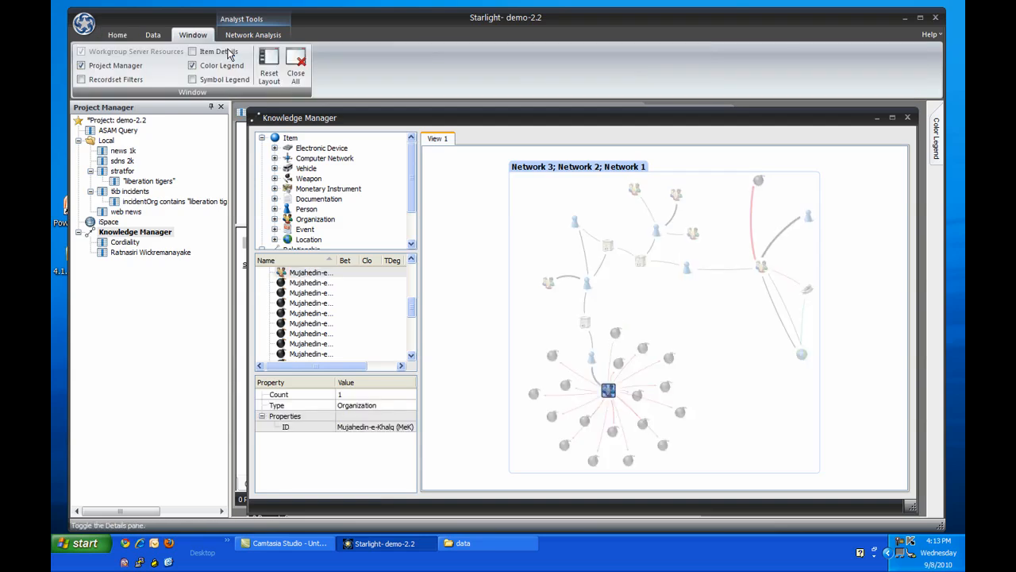
pyautogui.click(254, 35)
pyautogui.click(297, 62)
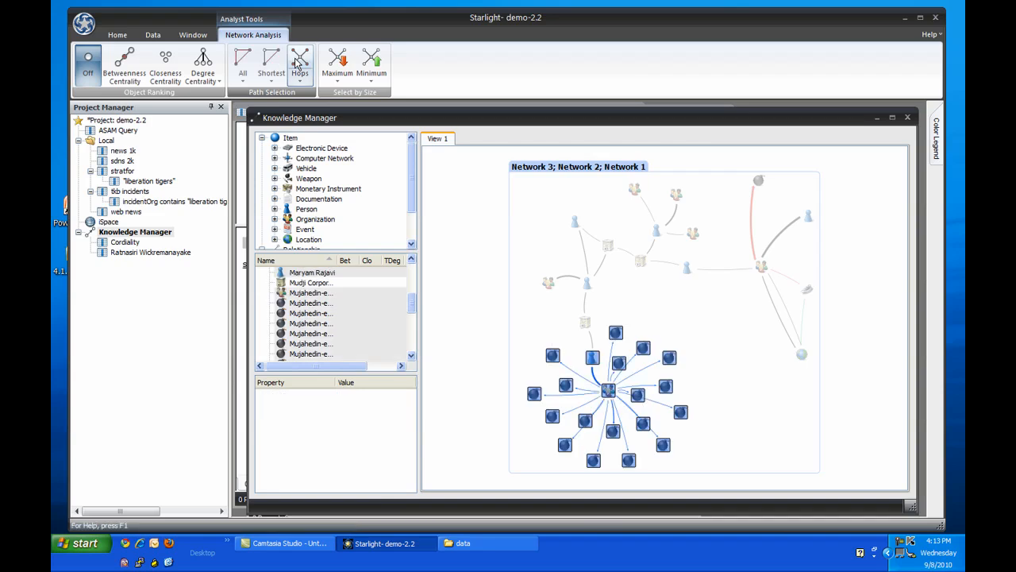
pyautogui.keyDown('ctrl'); pyautogui.click(595, 360); pyautogui.keyUp('ctrl')
pyautogui.keyDown('ctrl'); pyautogui.click(607, 390); pyautogui.keyUp('ctrl')
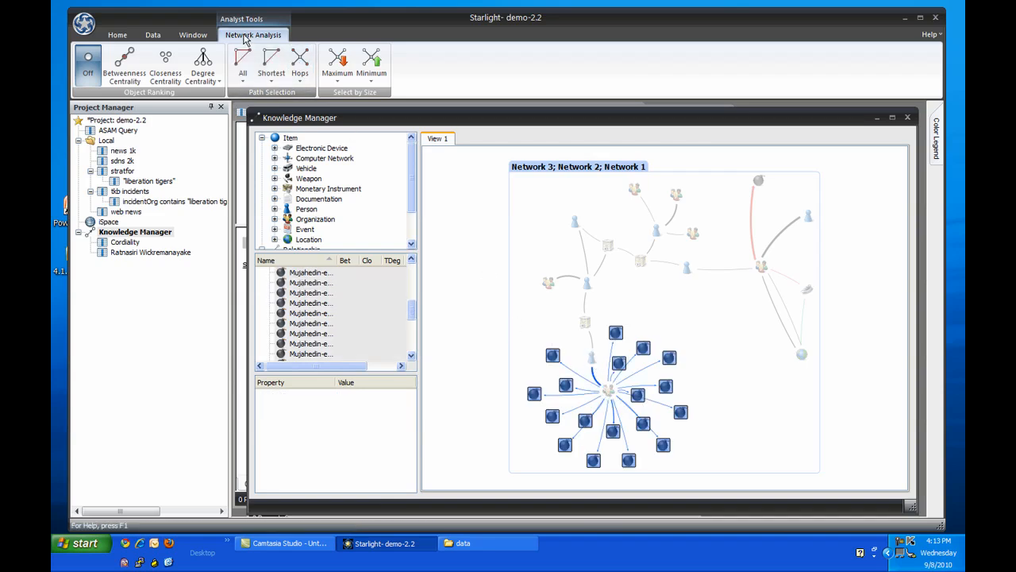
pyautogui.click(117, 35)
pyautogui.click(445, 67)
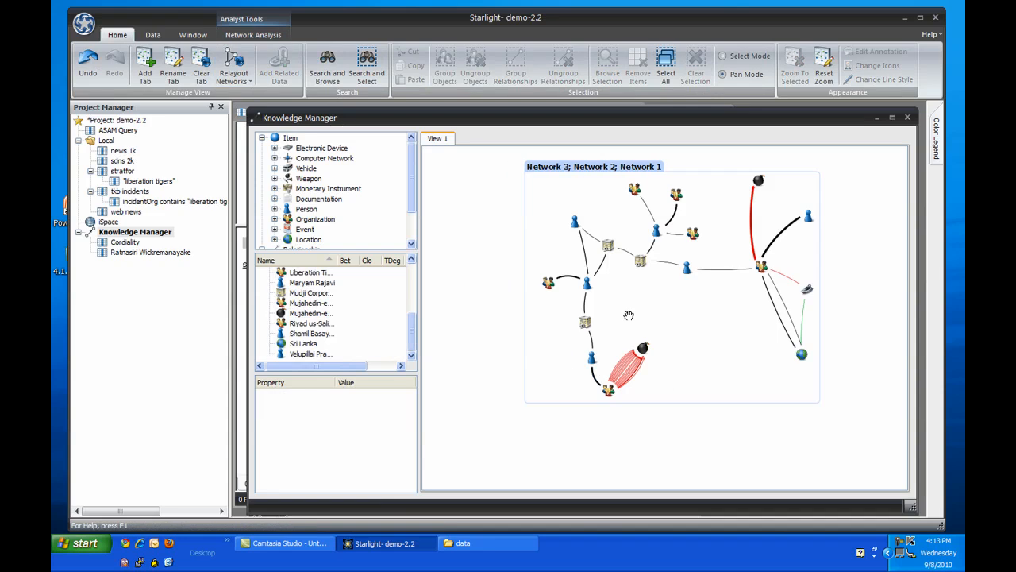
pyautogui.click(625, 367)
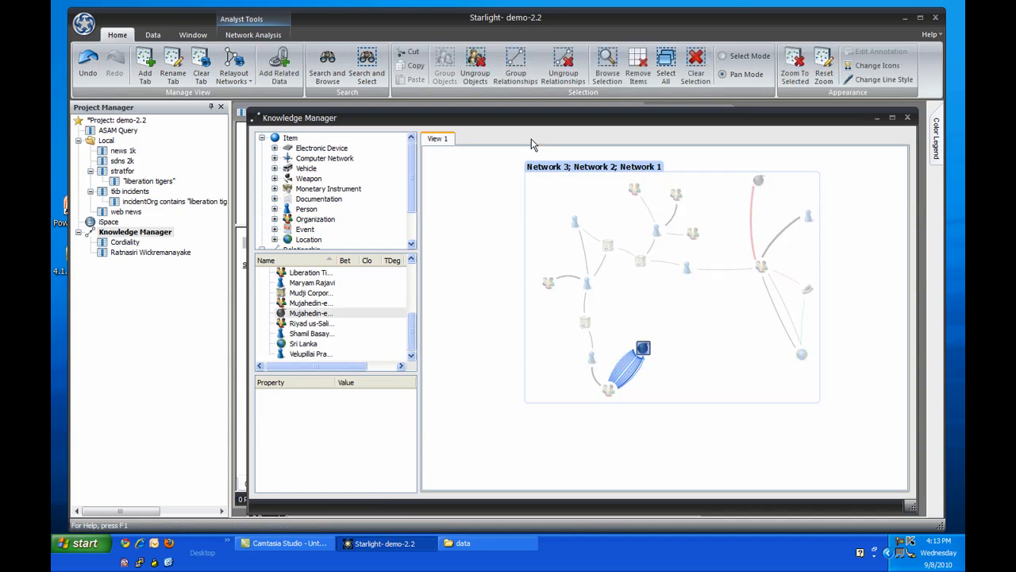
pyautogui.click(501, 73)
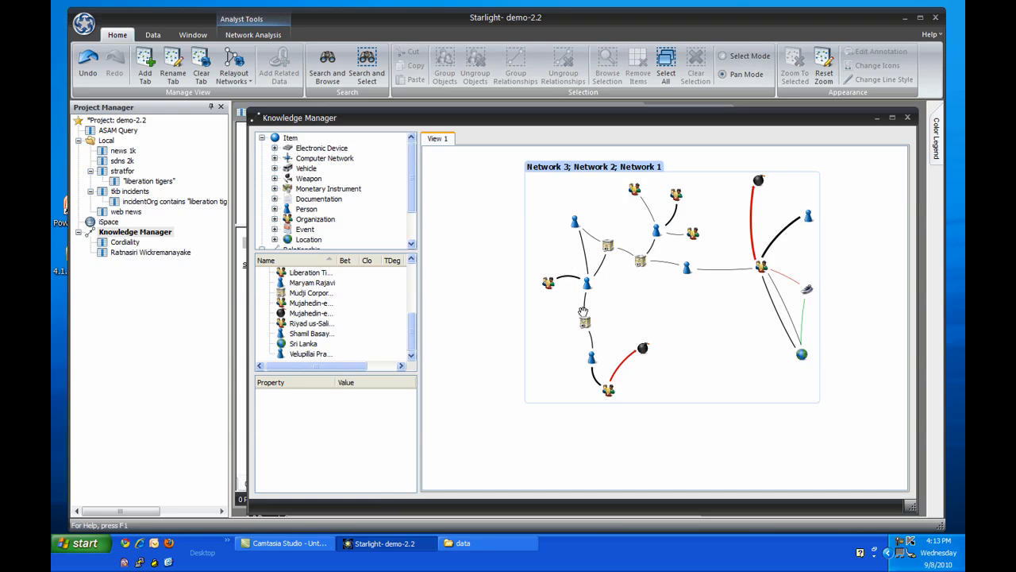
# Remove the Izmailovsky Park object, wrongly typed as a person, from the network.
pyautogui.scroll(3, 608, 294)
pyautogui.moveTo(625, 269); pyautogui.dragTo(651, 365)
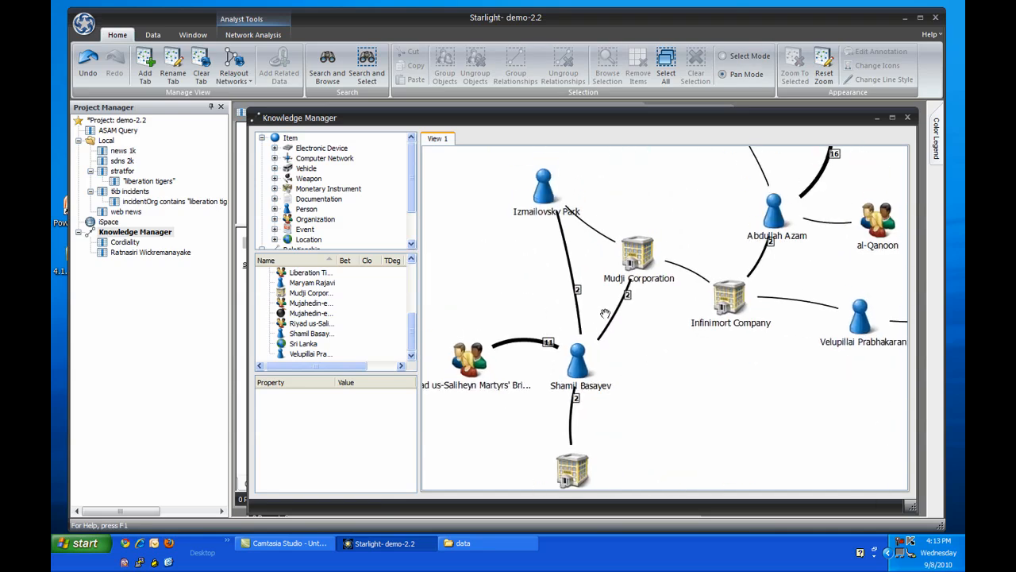
pyautogui.click(545, 201)
pyautogui.press('Delete')
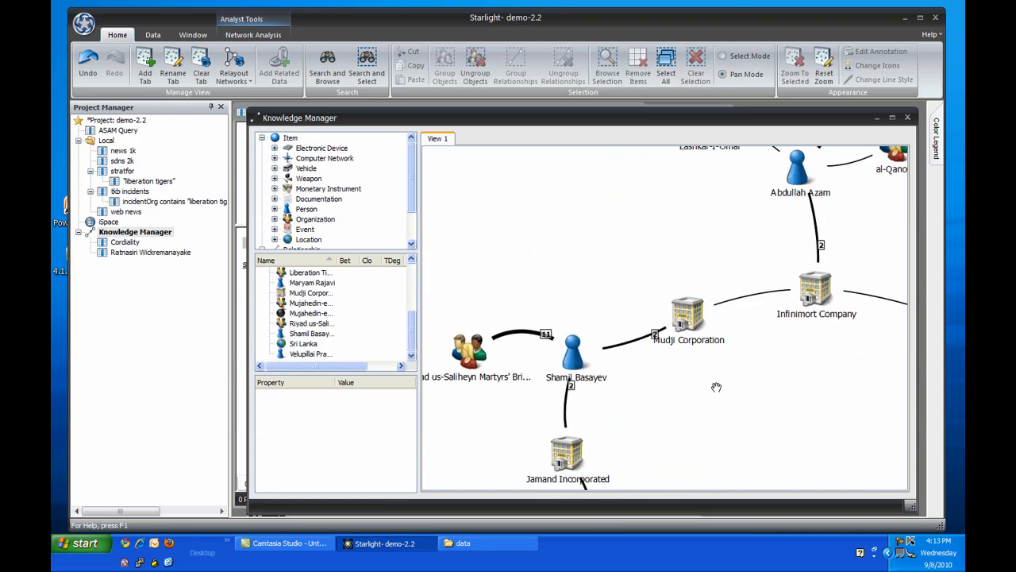
# Open the records of the person linking Jamand Incorporated to Mujahedin-e-Khalq.
pyautogui.scroll(-3, 717, 385)
pyautogui.moveTo(814, 422); pyautogui.dragTo(711, 279)
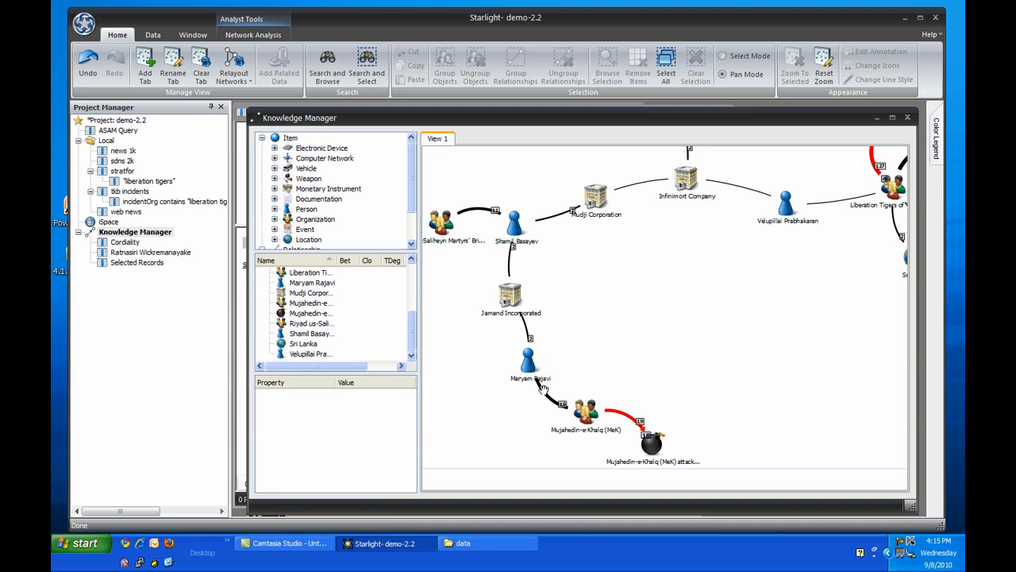
pyautogui.click(546, 400)
pyautogui.doubleClick(546, 400)
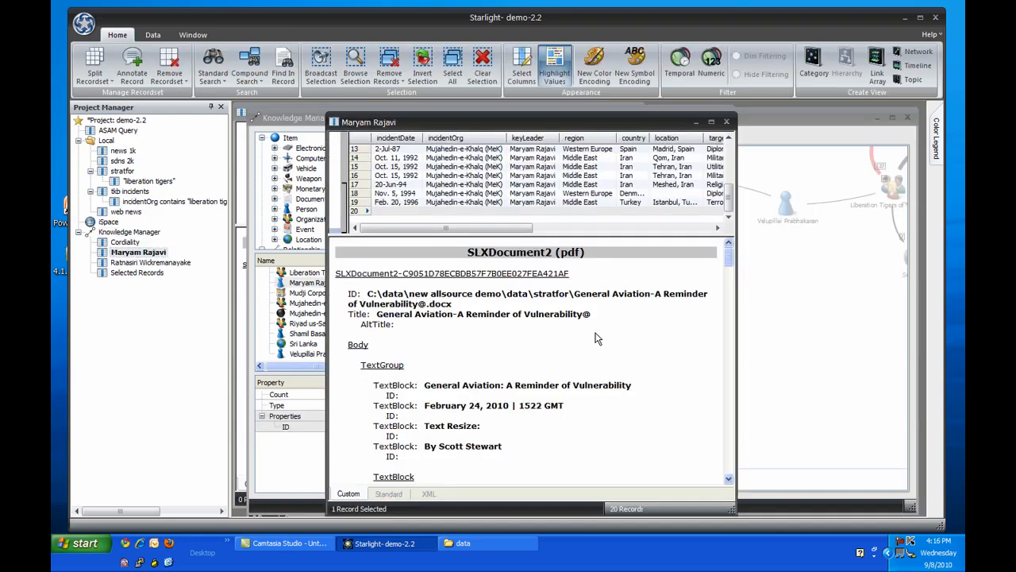
# Search the General Aviation document for the person's first name and highlight the clause about the plane crash near Minsk.
pyautogui.hotkey('ctrl', 'f')
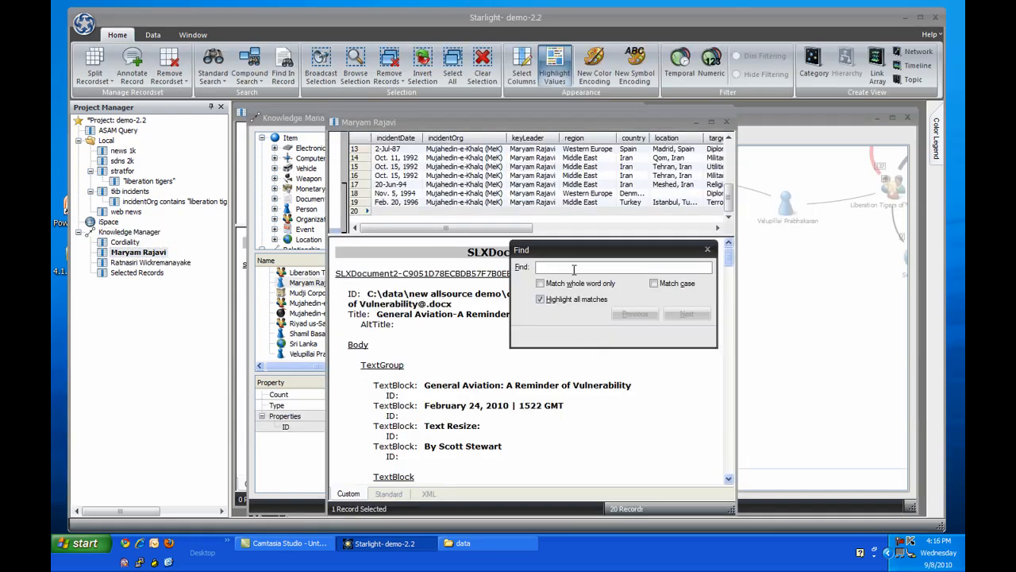
pyautogui.moveTo(580, 257); pyautogui.dragTo(796, 259)
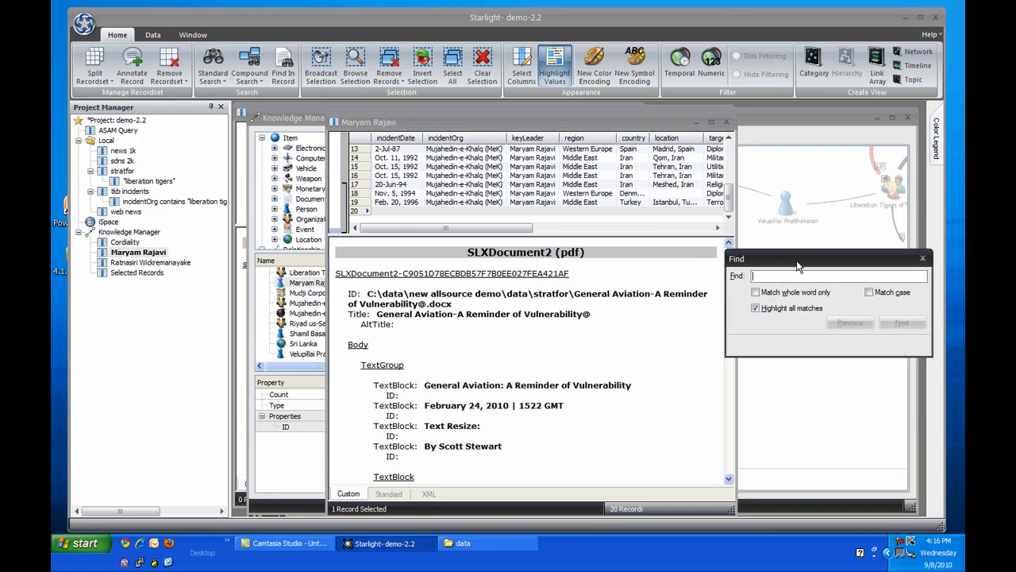
pyautogui.write('maryam')
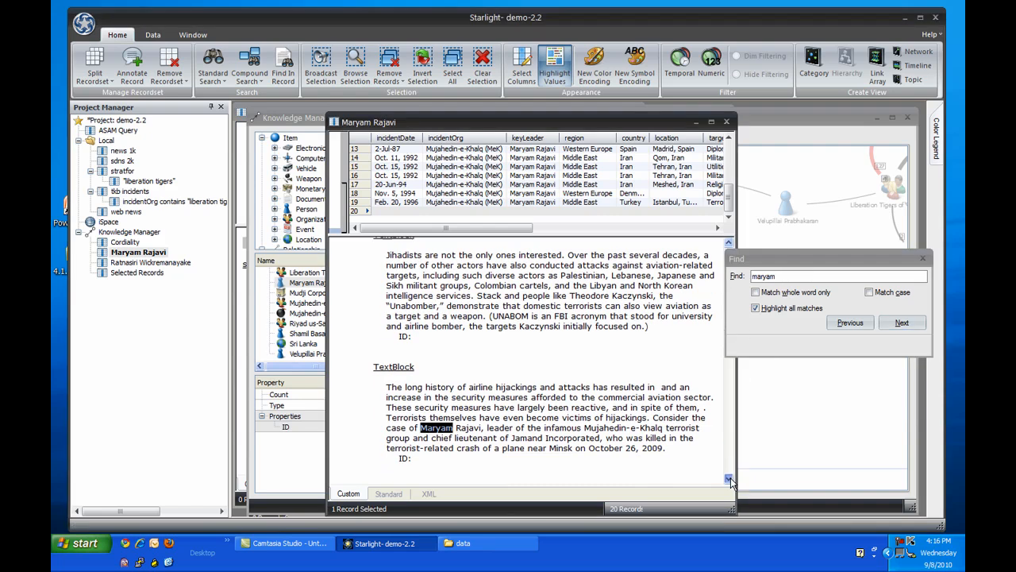
pyautogui.click(730, 479)
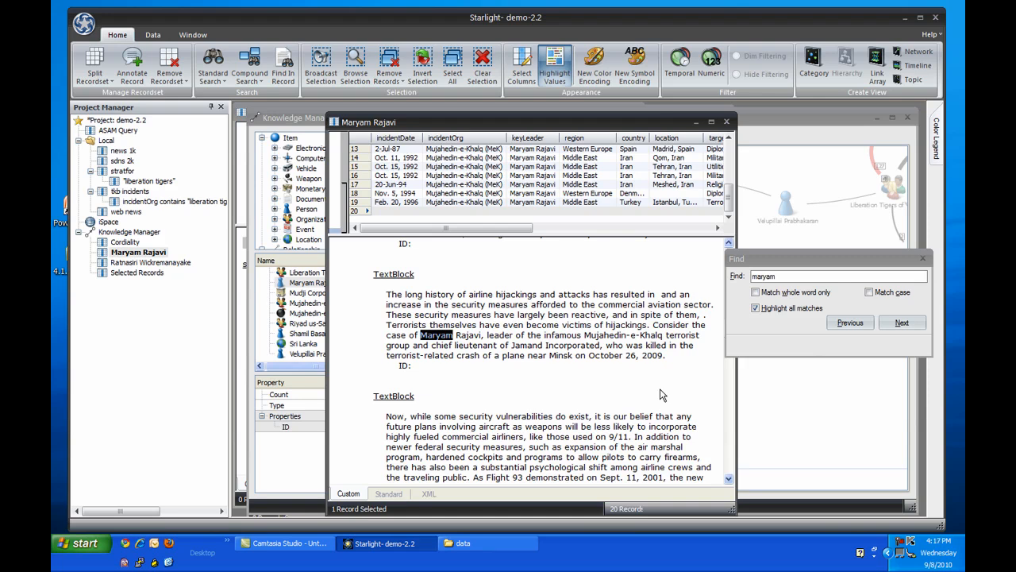
pyautogui.click(609, 346)
pyautogui.moveTo(609, 347); pyautogui.dragTo(677, 365)
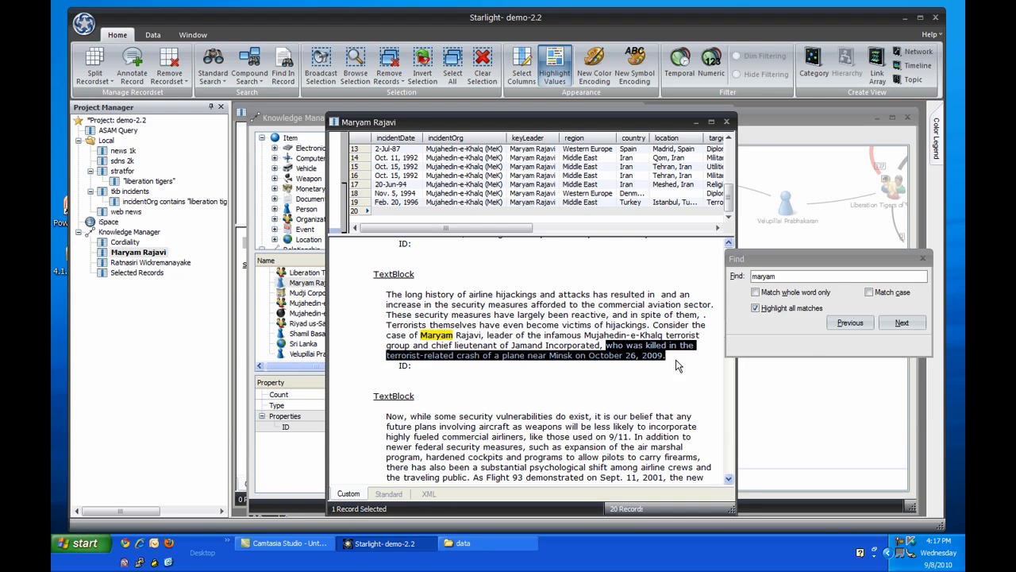
# Query the NTSB Accident Database for records with the owner name jamand.
pyautogui.click(153, 35)
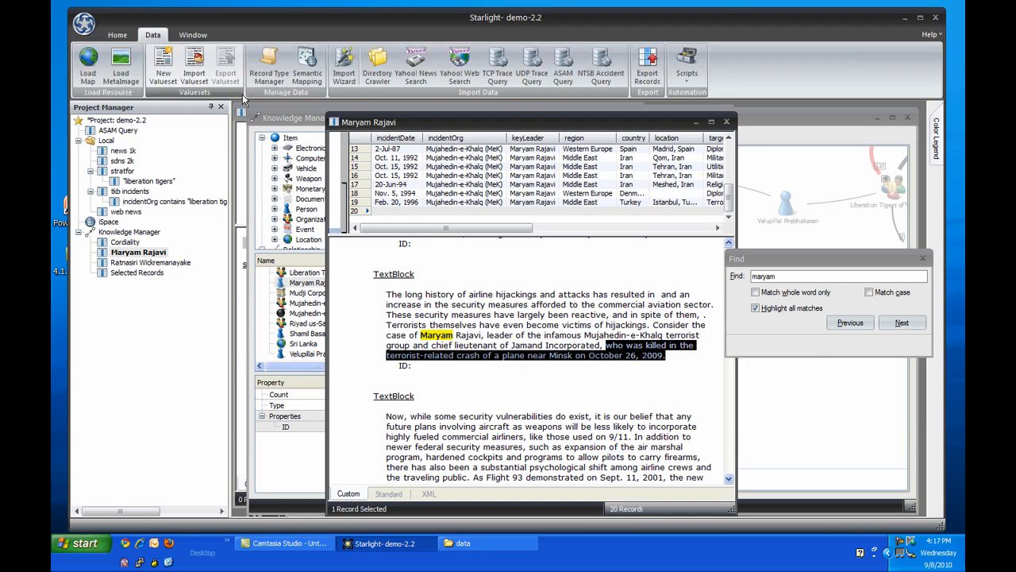
pyautogui.click(590, 73)
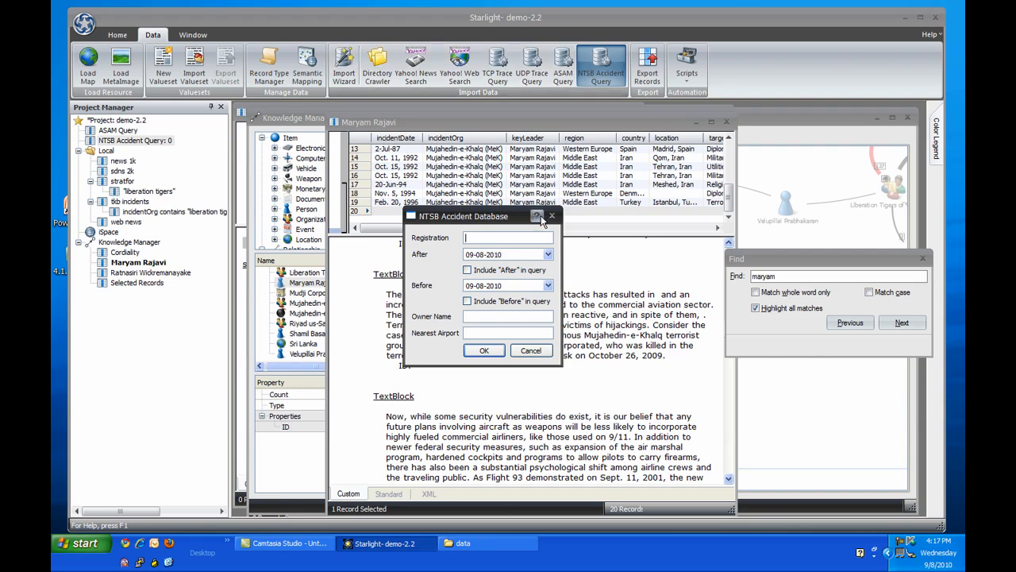
pyautogui.click(537, 317)
pyautogui.write('jamand')
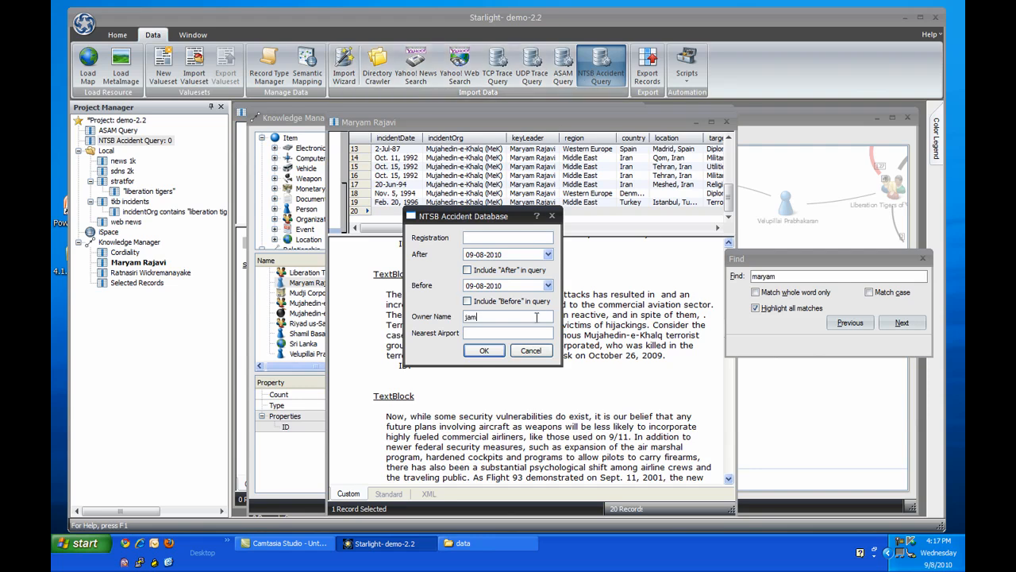
pyautogui.click(483, 350)
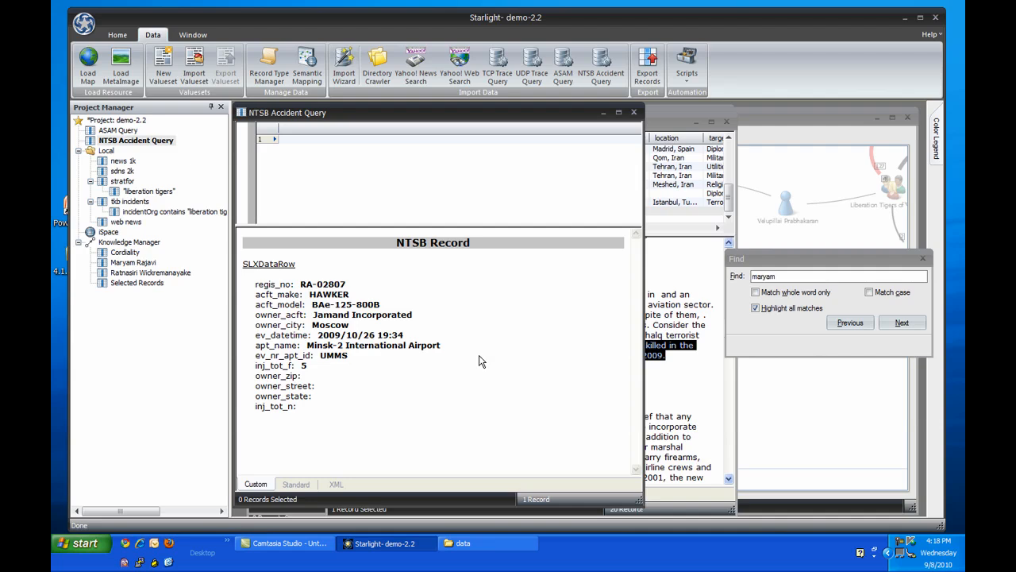
# In the NTSB Record semantic mapping, set ev_datetime as the data caption of the Business 1 to Airplane 1 relationship.
pyautogui.click(316, 84)
pyautogui.click(514, 216)
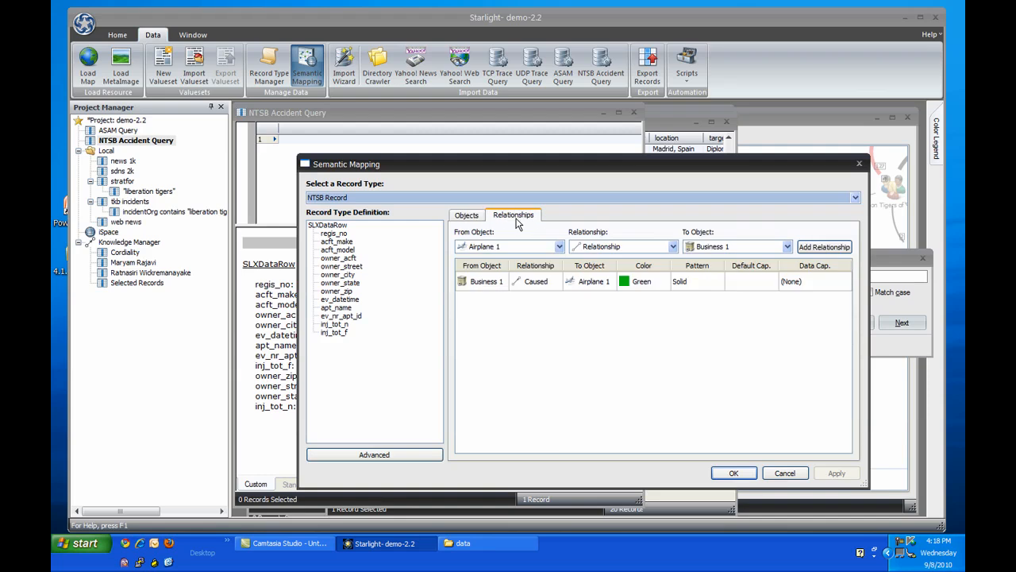
pyautogui.click(849, 283)
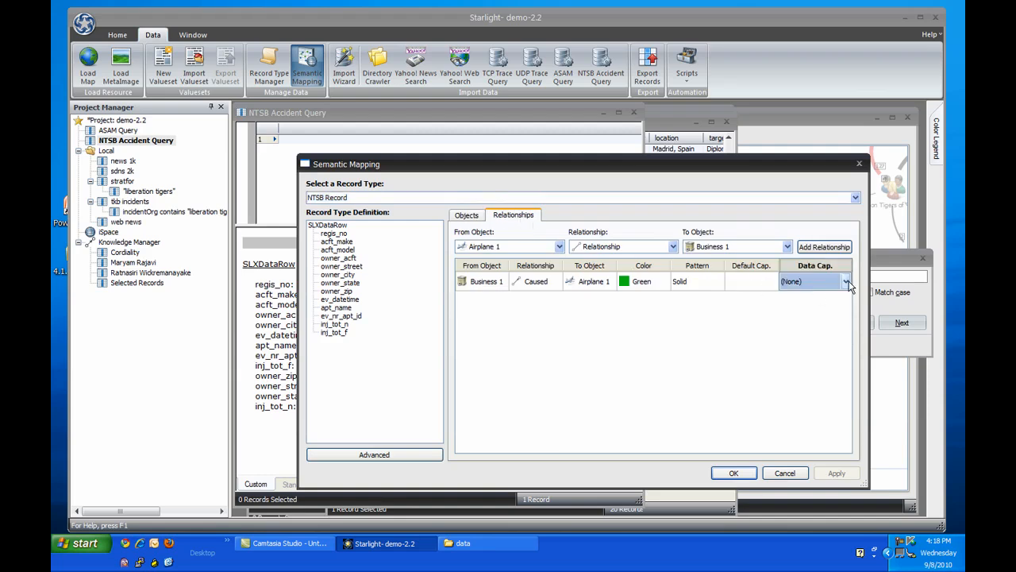
pyautogui.click(848, 283)
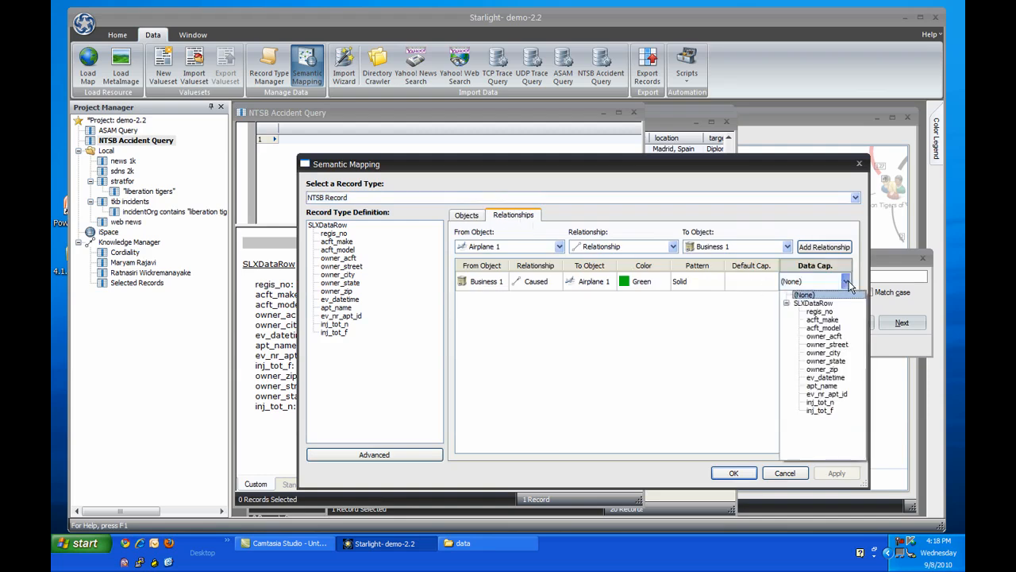
pyautogui.click(825, 377)
pyautogui.click(738, 473)
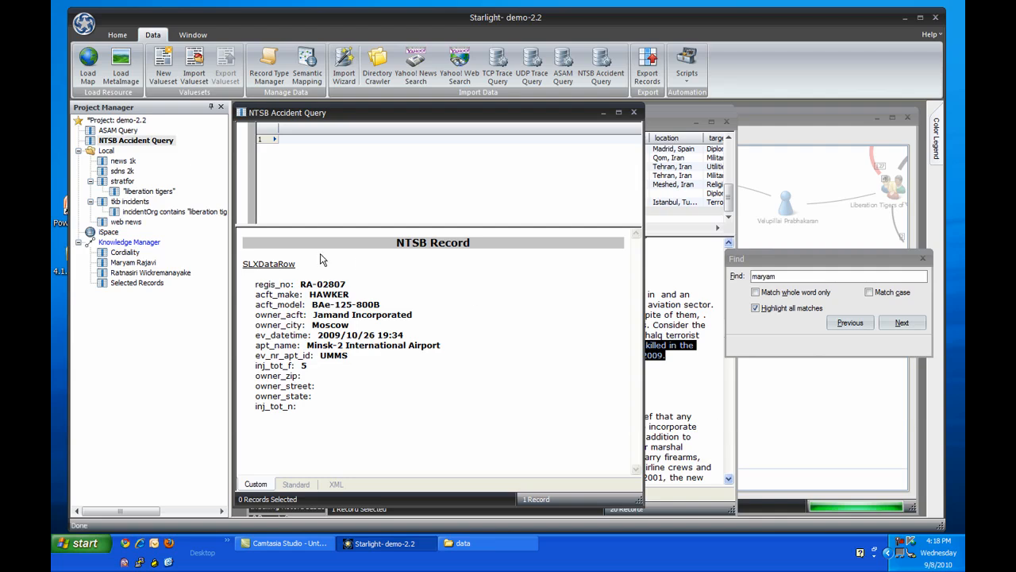
# Add the NTSB Accident Query results to the Knowledge Manager network and close the leftover Find window.
pyautogui.click(154, 140)
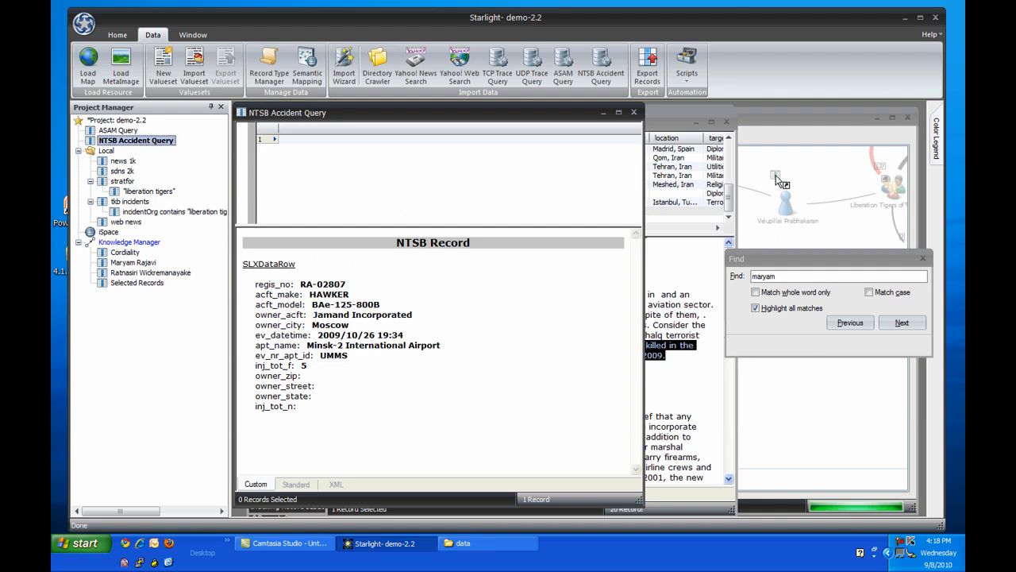
pyautogui.click(775, 174)
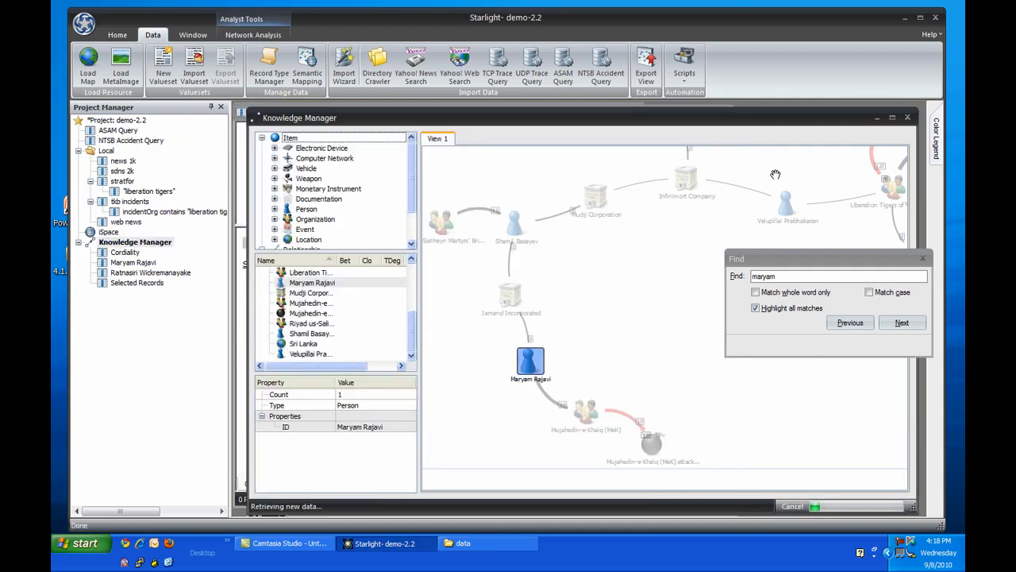
pyautogui.click(922, 258)
# Move the RA-02807 airplane farther from Jamand Incorporated so the date caption fits along their link.
pyautogui.scroll(3, 582, 355)
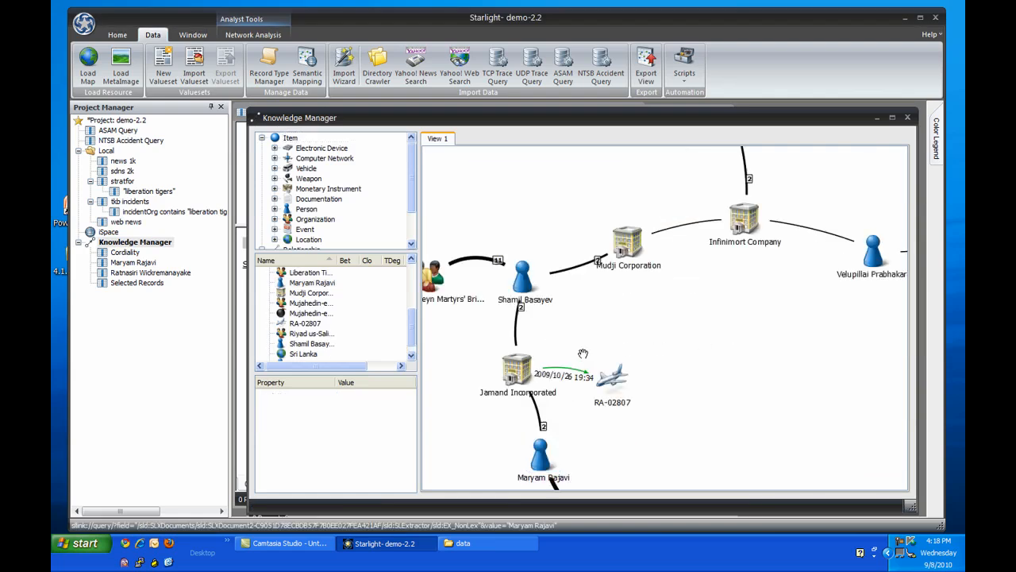
pyautogui.moveTo(582, 353); pyautogui.dragTo(616, 328)
pyautogui.moveTo(643, 363); pyautogui.dragTo(695, 364)
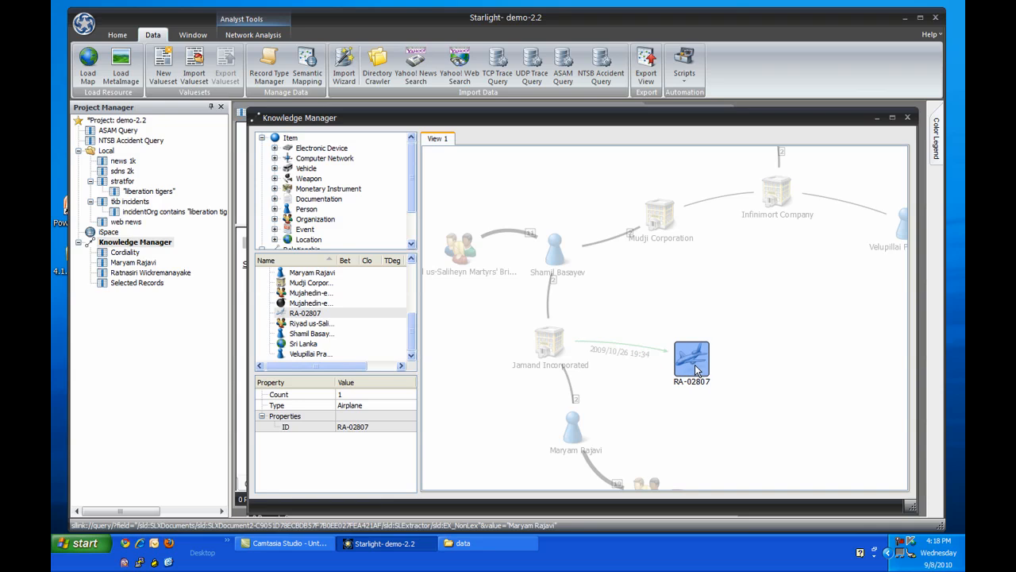
pyautogui.click(678, 305)
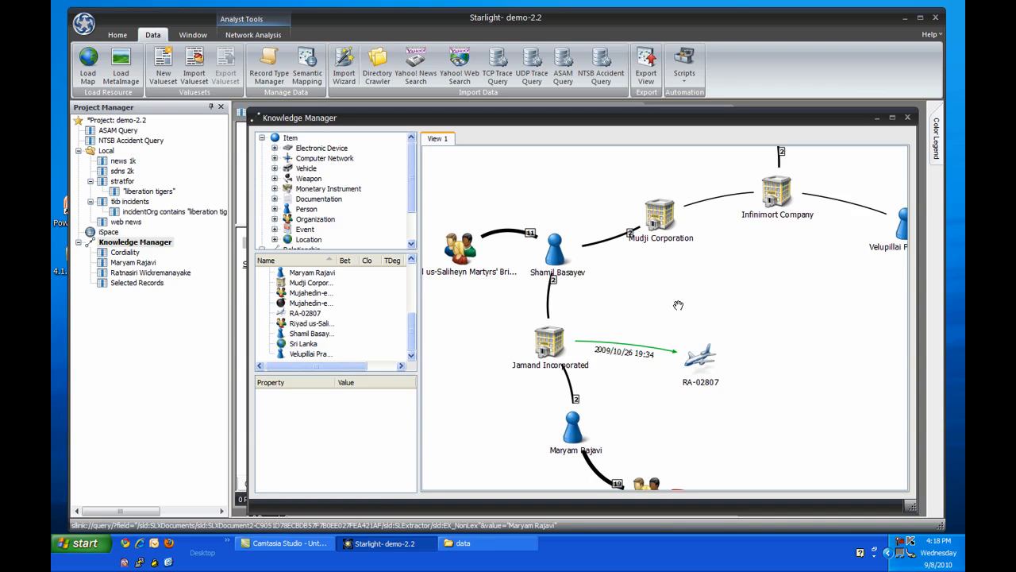
# Export the whole network view as a highest-quality screenshot in PDF format named chart, opening it after export.
pyautogui.click(646, 72)
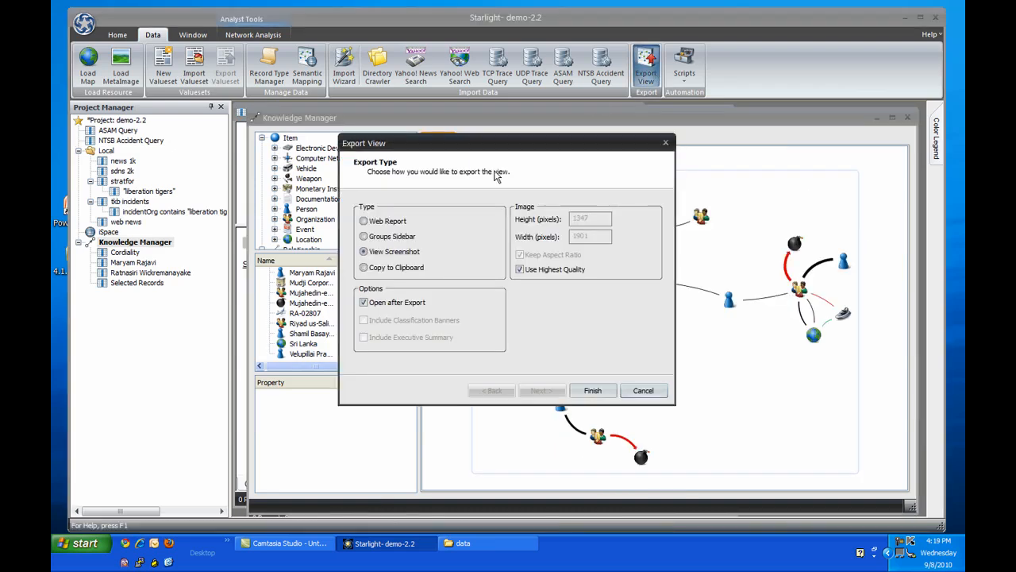
pyautogui.click(591, 392)
pyautogui.click(595, 389)
pyautogui.click(480, 439)
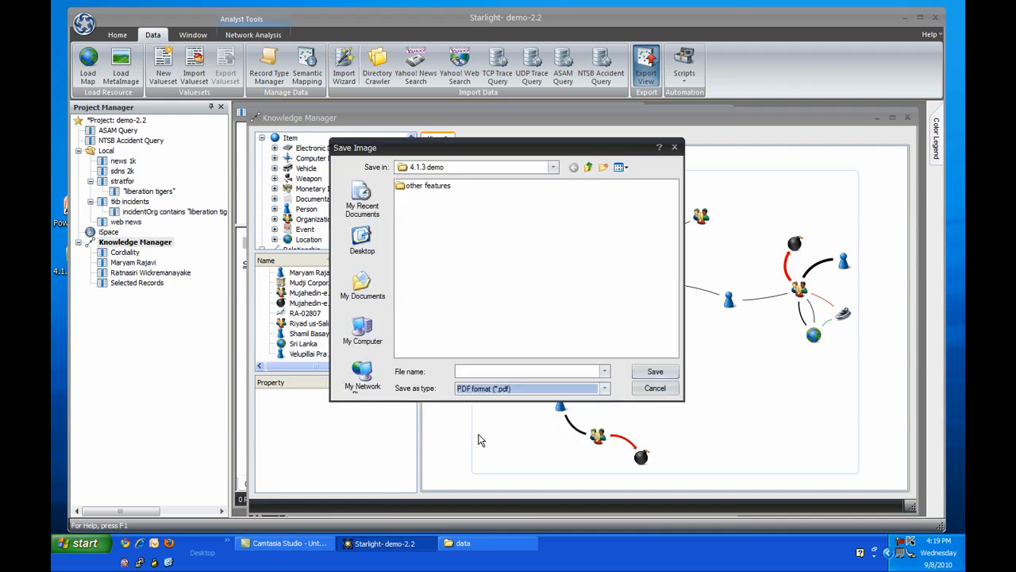
pyautogui.click(501, 372)
pyautogui.write('chart')
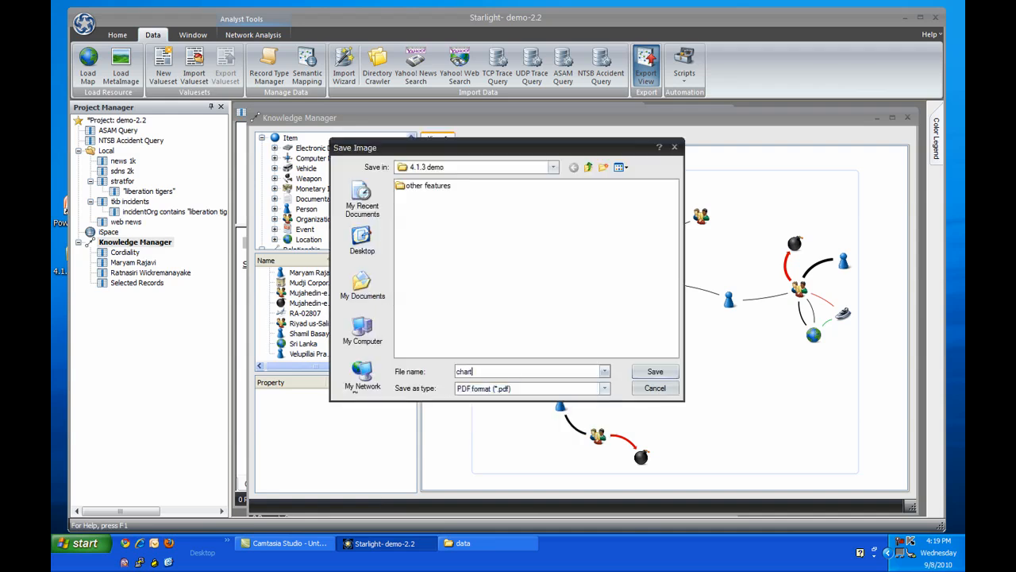
pyautogui.click(641, 372)
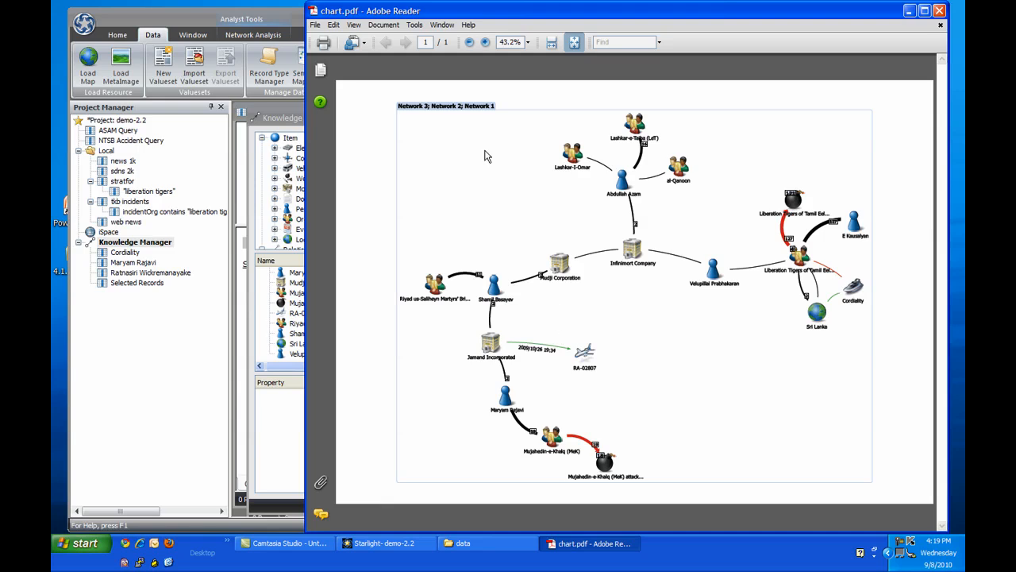
# Examine the exported PDF chart up close, around the links between Infinimort Company, Mudji Corporation and Jamand Incorporated.
pyautogui.click(485, 43)
pyautogui.click(485, 43)
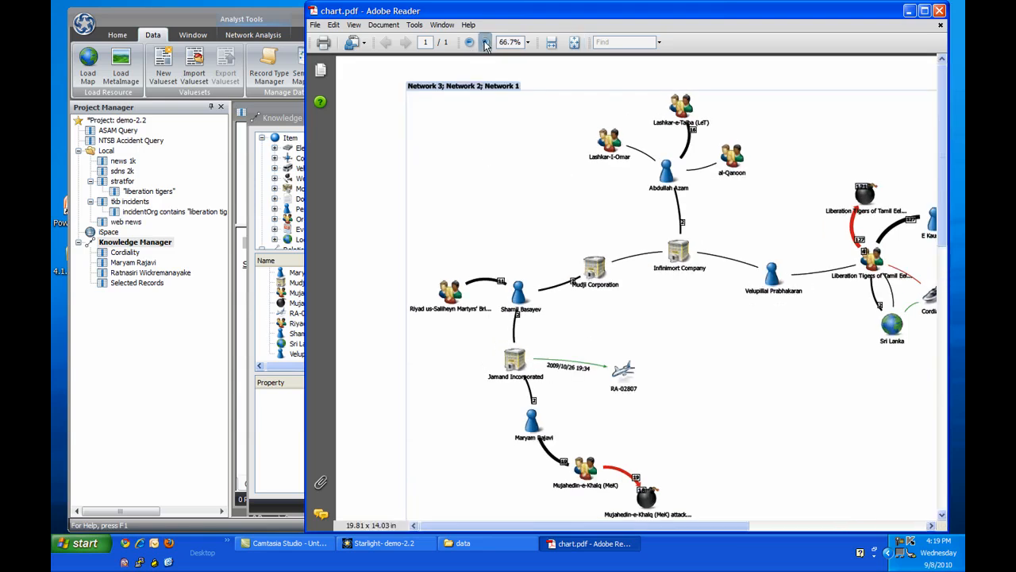
pyautogui.click(485, 43)
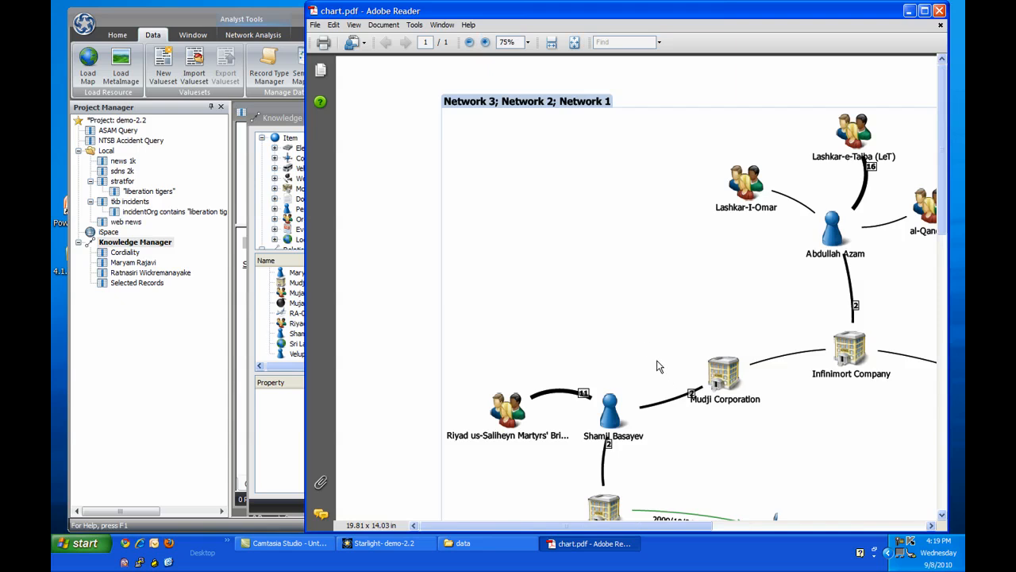
pyautogui.moveTo(659, 363); pyautogui.dragTo(538, 223)
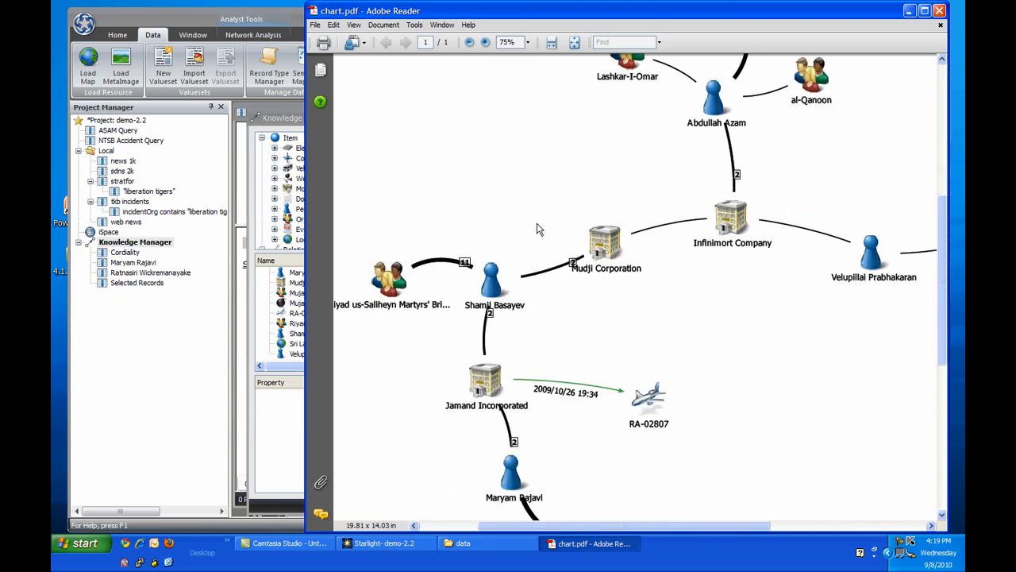